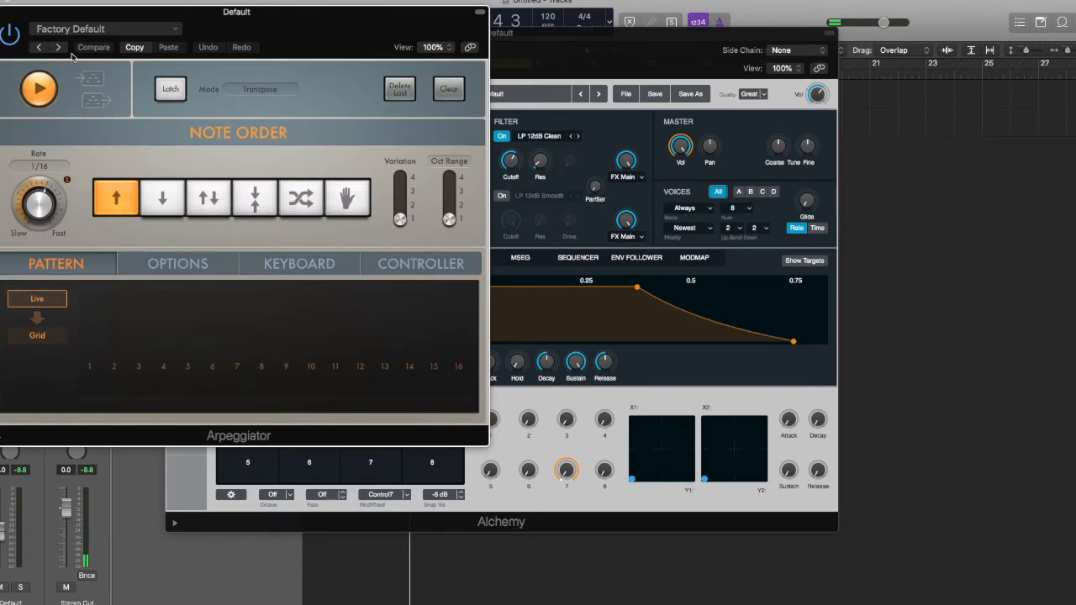
- Check the Arpeggiator's presets and try the down, up/down, outside-in, random and as-played note orders
left_click(81, 29)
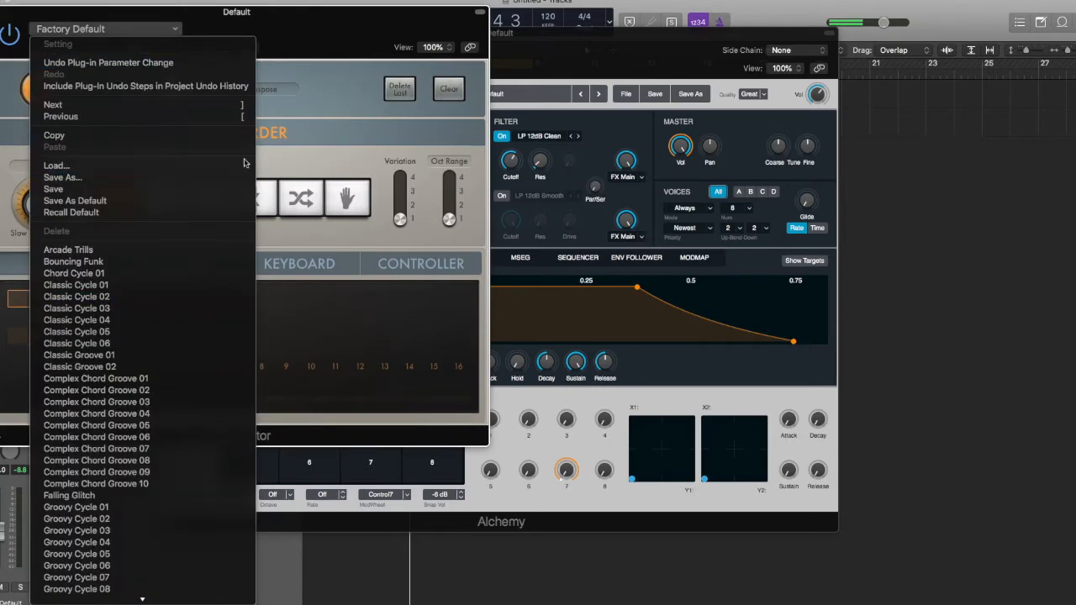
left_click(297, 157)
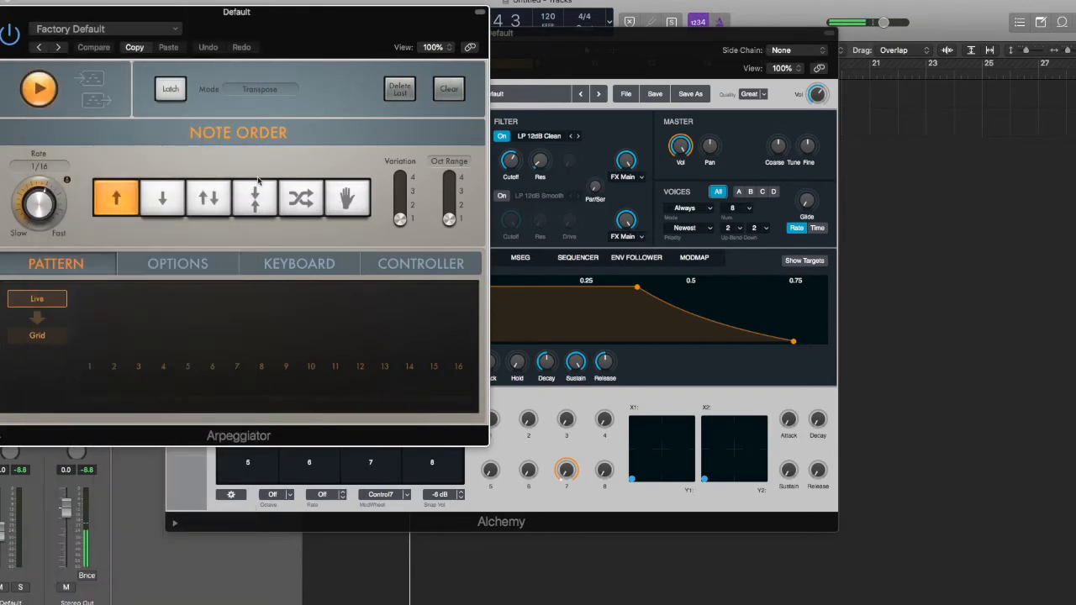
left_click(162, 200)
left_click(209, 199)
left_click(255, 199)
left_click(286, 201)
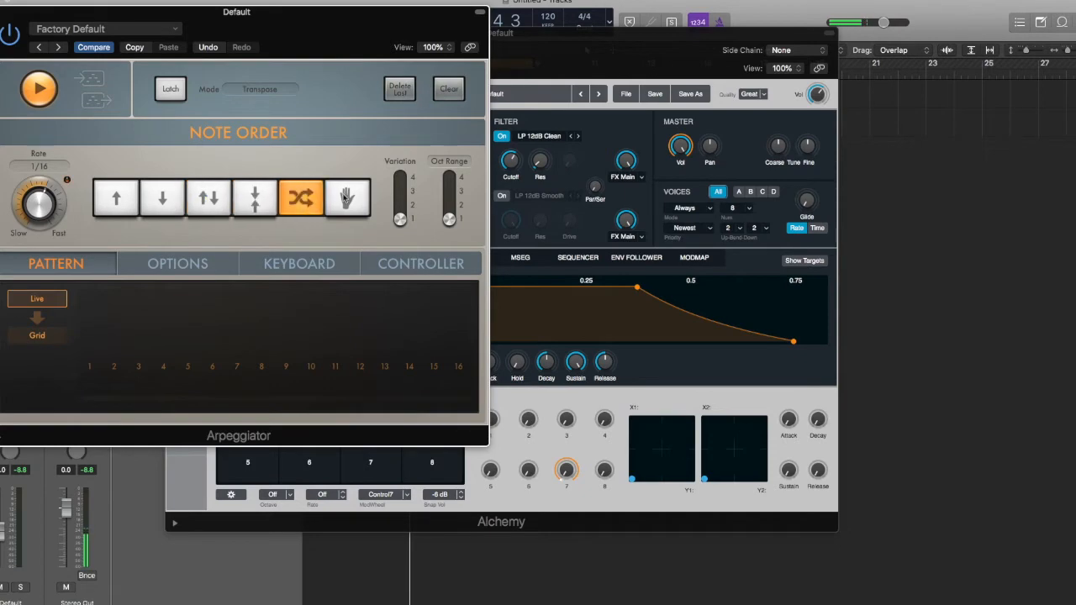
left_click(347, 198)
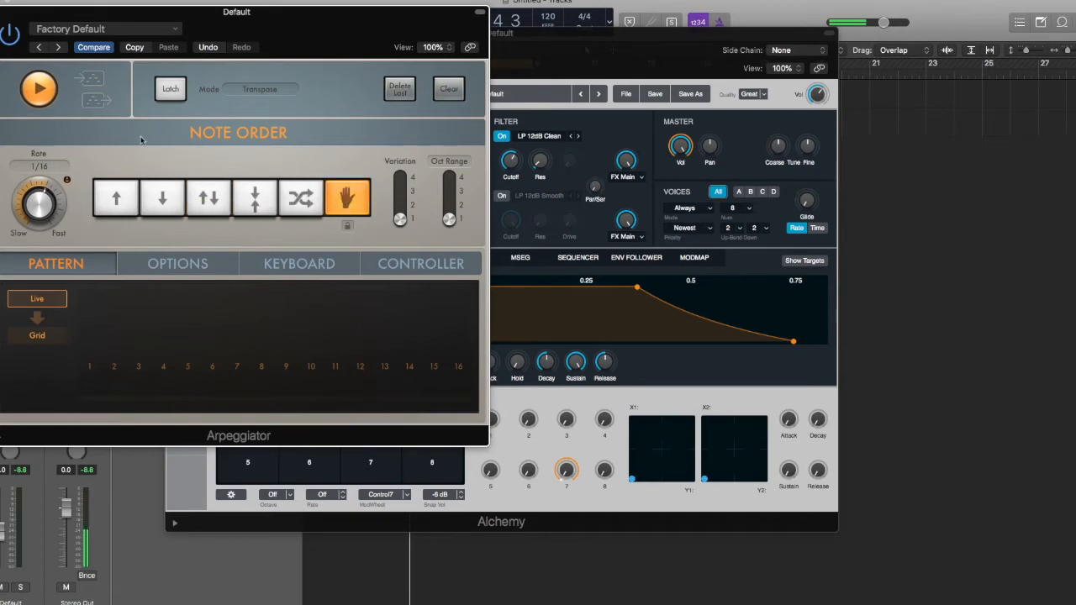
- Close the Arpeggiator window and remove the Arpeggiator from the Default track's MIDI effects
key("super+w")
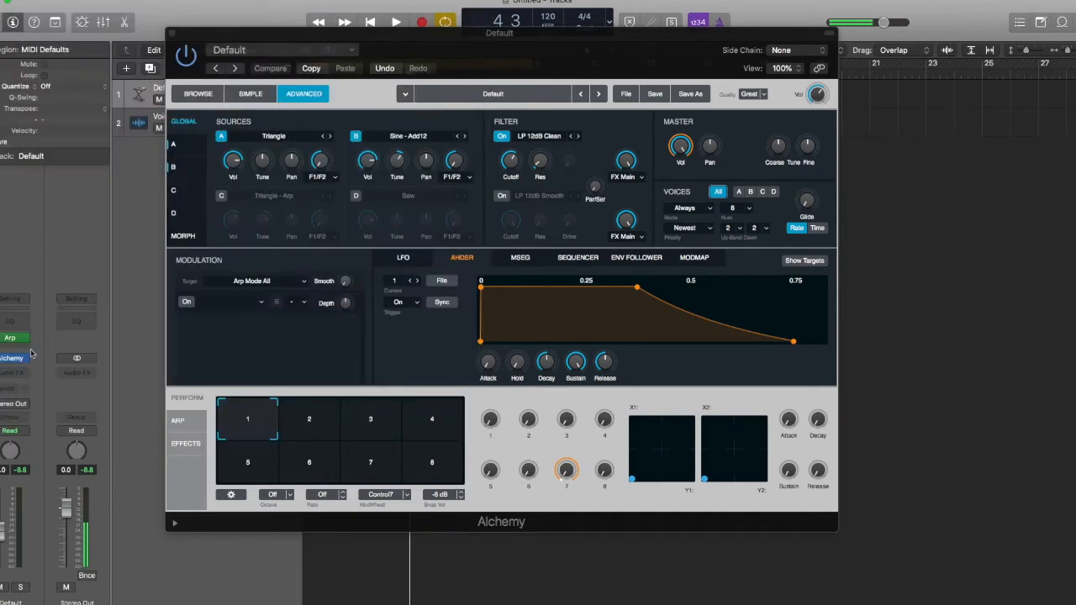
left_click(25, 339)
left_click(37, 323)
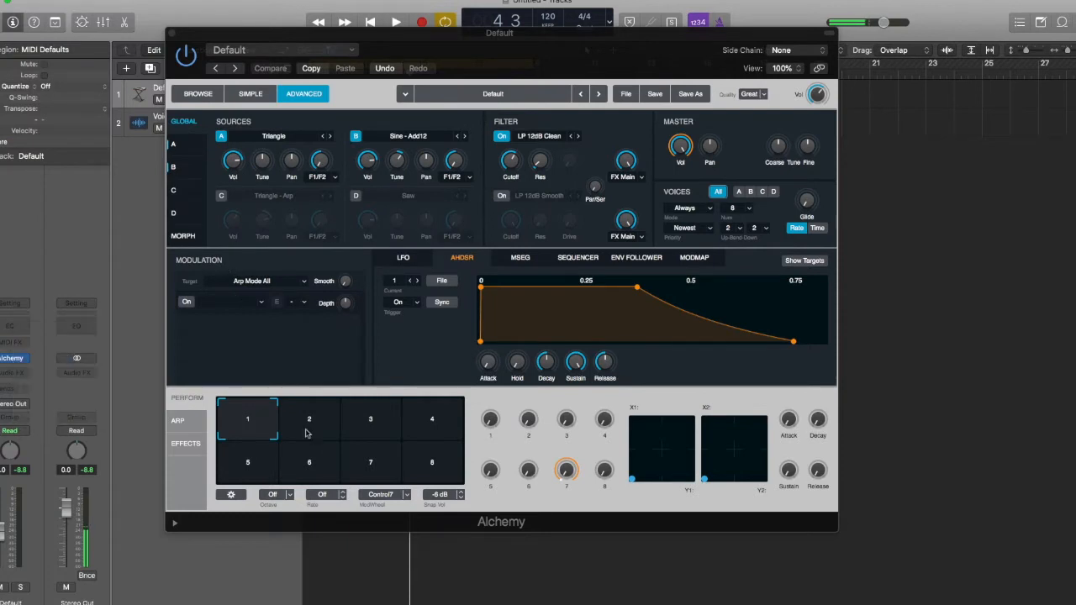
- Show Alchemy's arpeggiator settings in Step edit mode and start playback with the plug-in window moved clear of the track headers
left_click(187, 423)
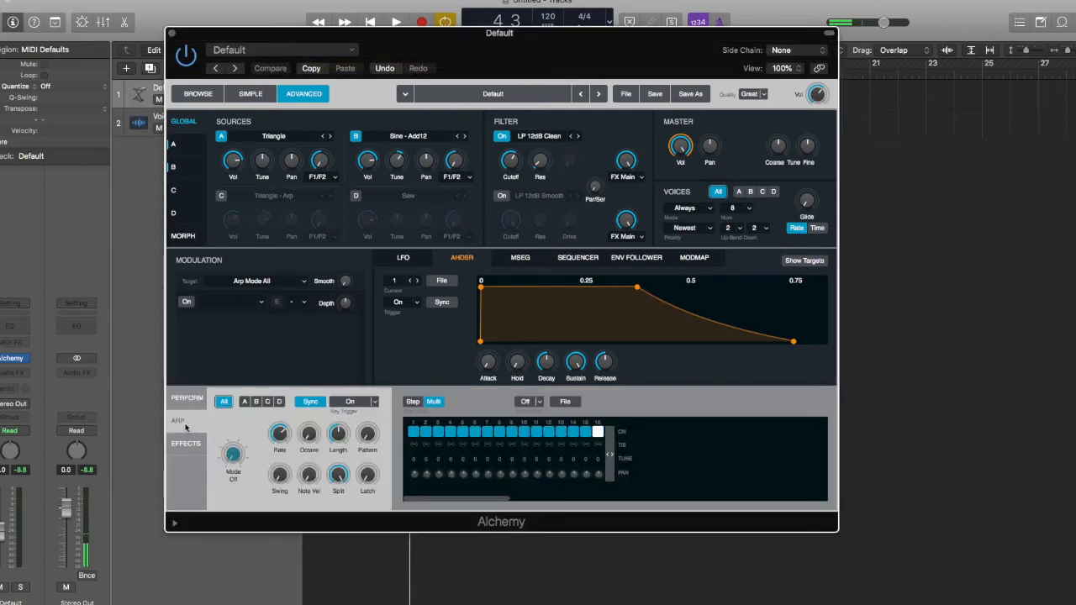
left_click(411, 402)
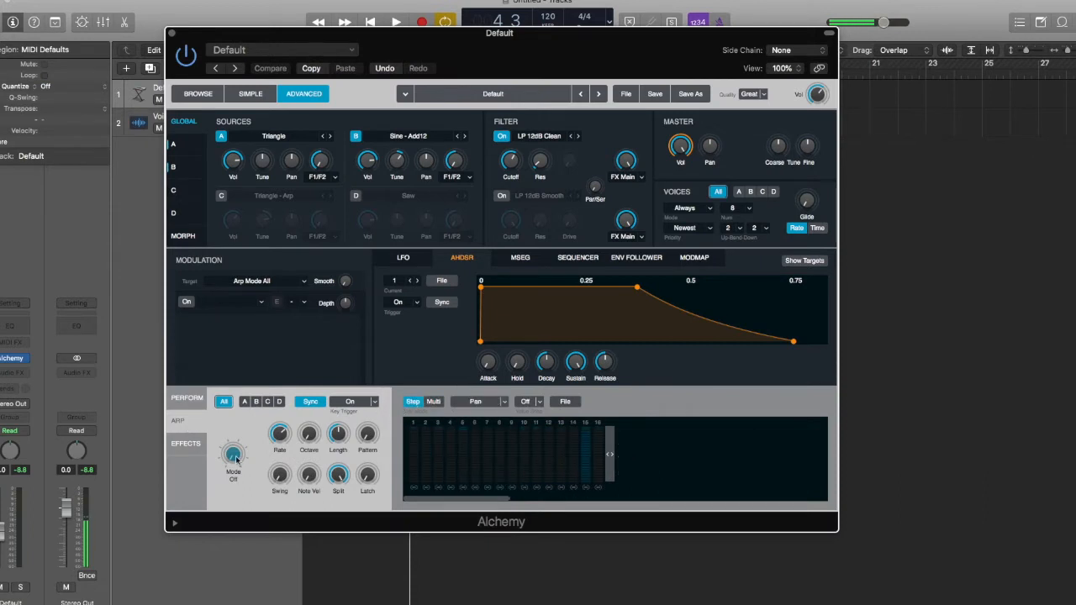
left_click_drag(235, 457, 236, 481)
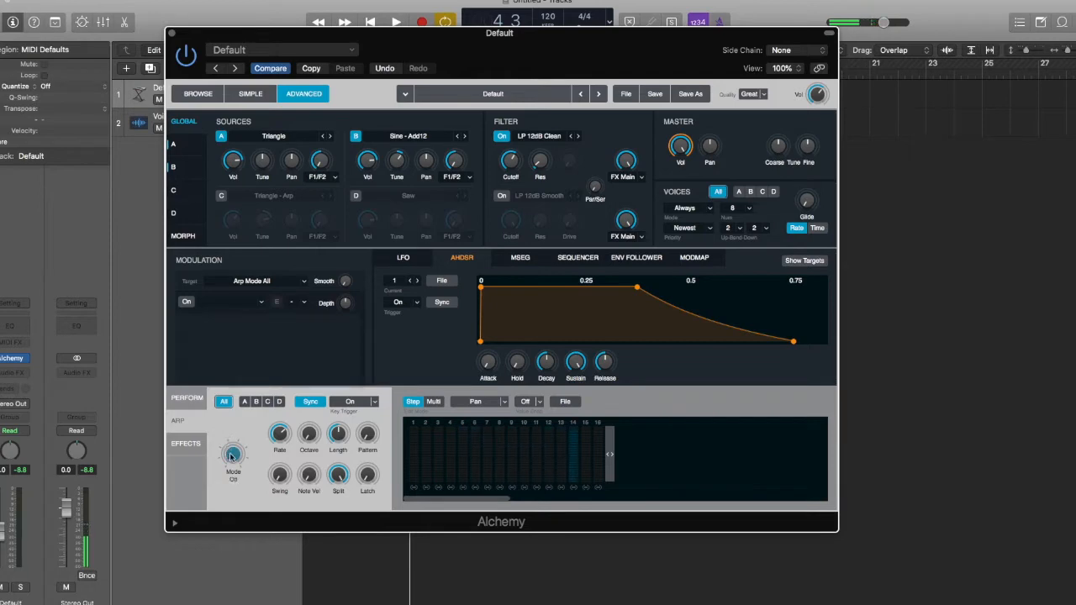
key("space")
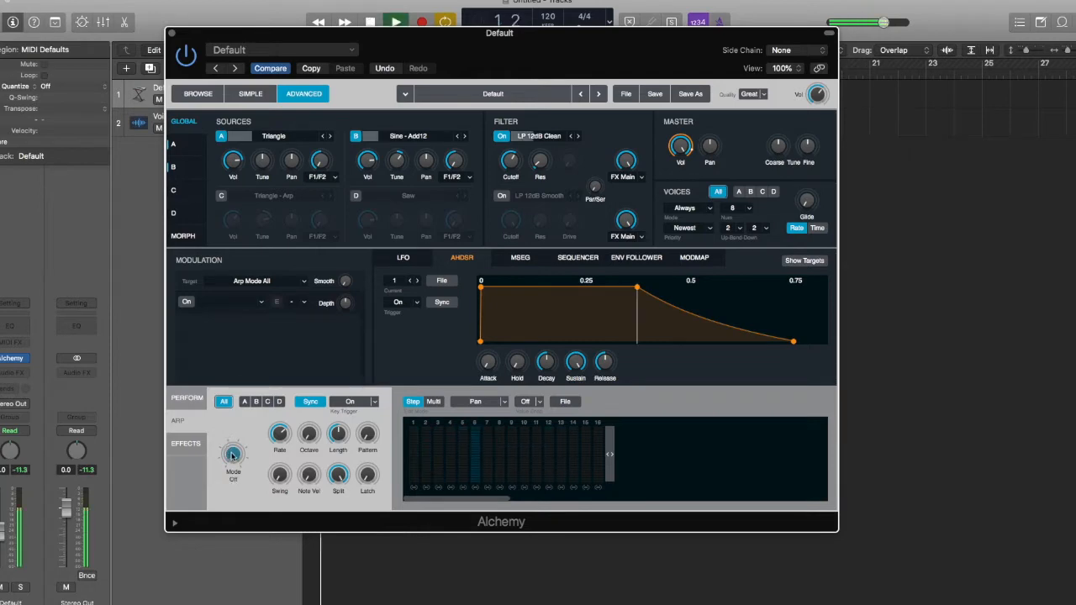
left_click_drag(374, 34, 461, 9)
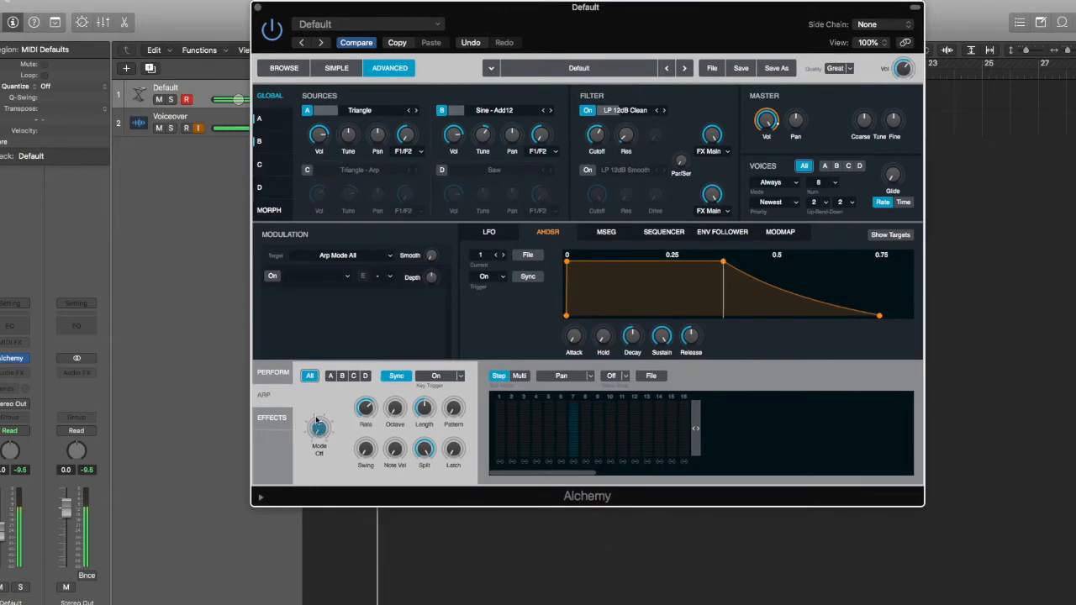
- Audition the Alchemy arpeggiator's Up, Up/Down, Random and Chord modes against Off, and leave the mode on Up
left_click_drag(316, 413, 316, 408)
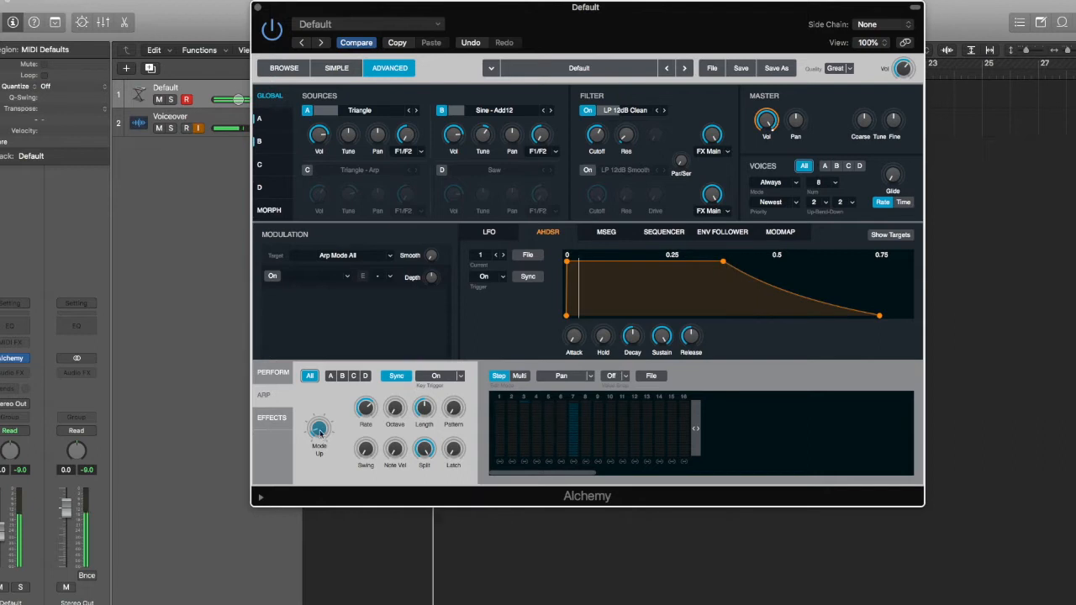
left_click_drag(320, 427, 322, 410)
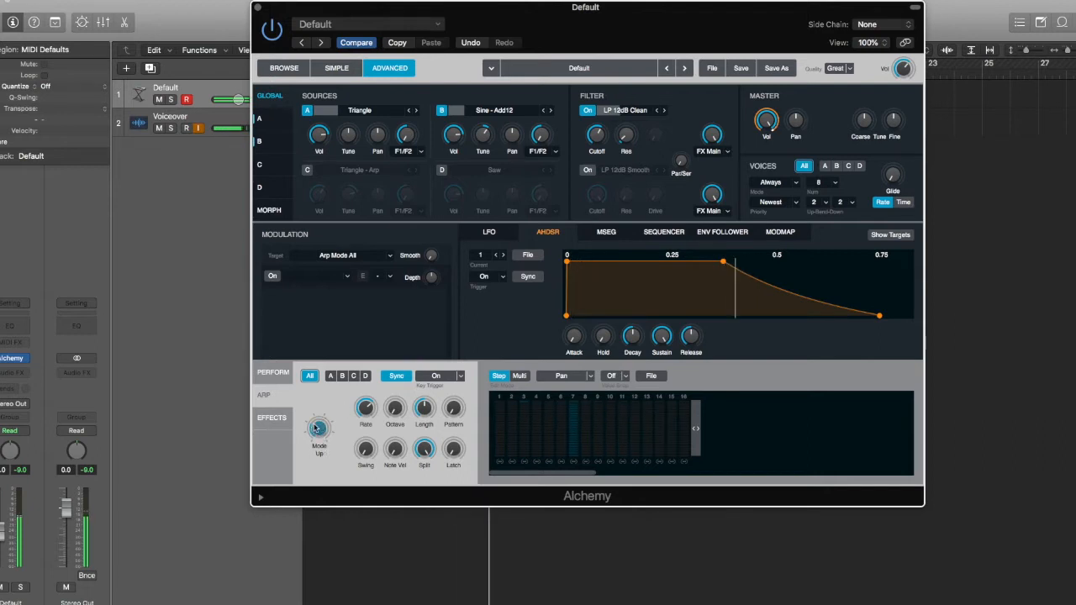
left_click_drag(315, 420, 316, 409)
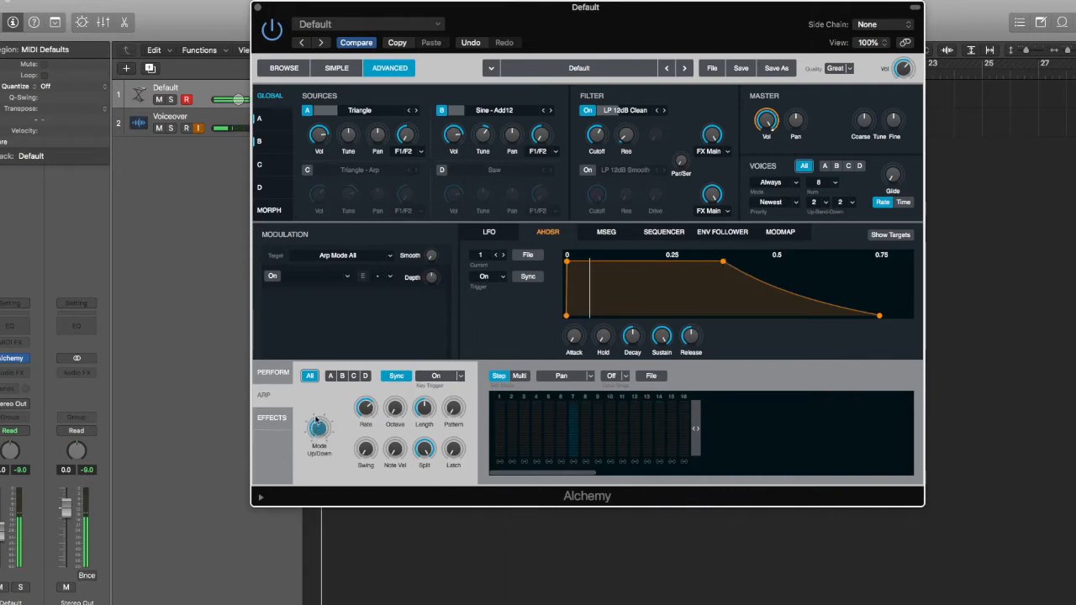
left_click_drag(323, 440, 328, 415)
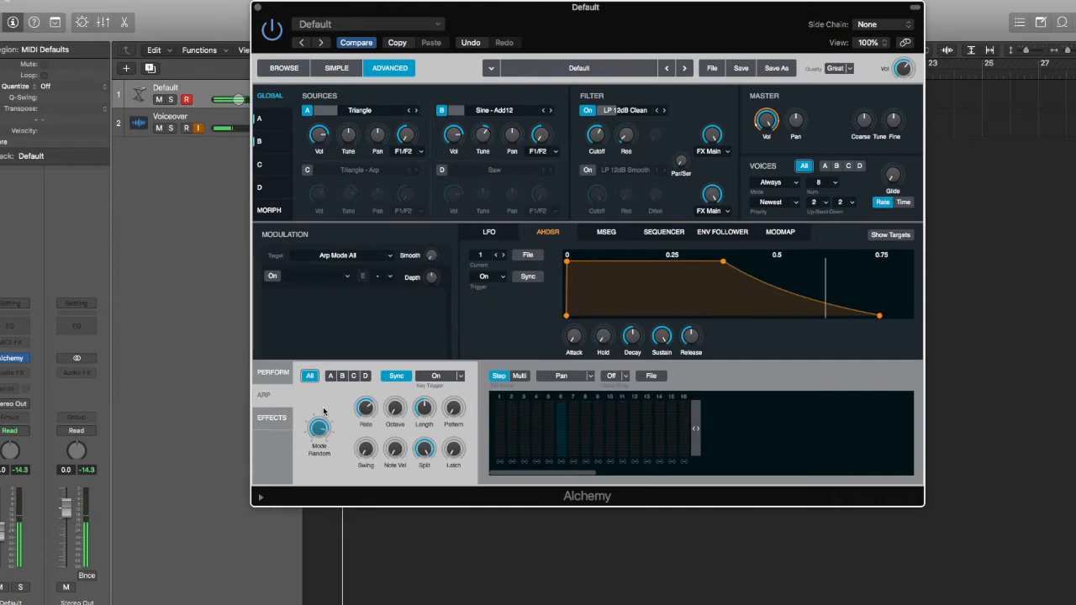
left_click_drag(318, 428, 321, 413)
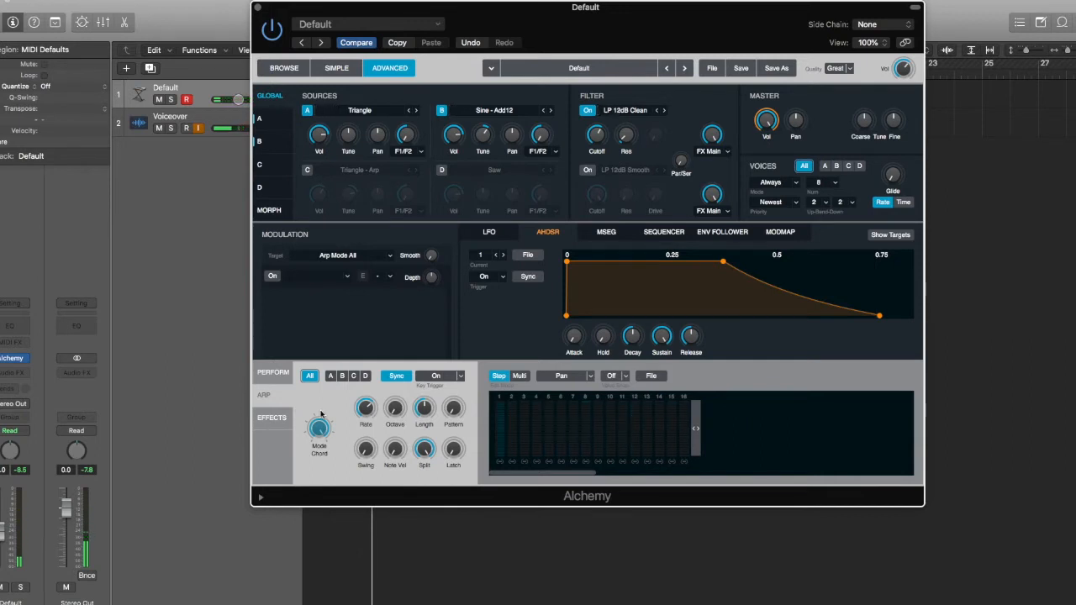
left_click_drag(321, 413, 322, 536)
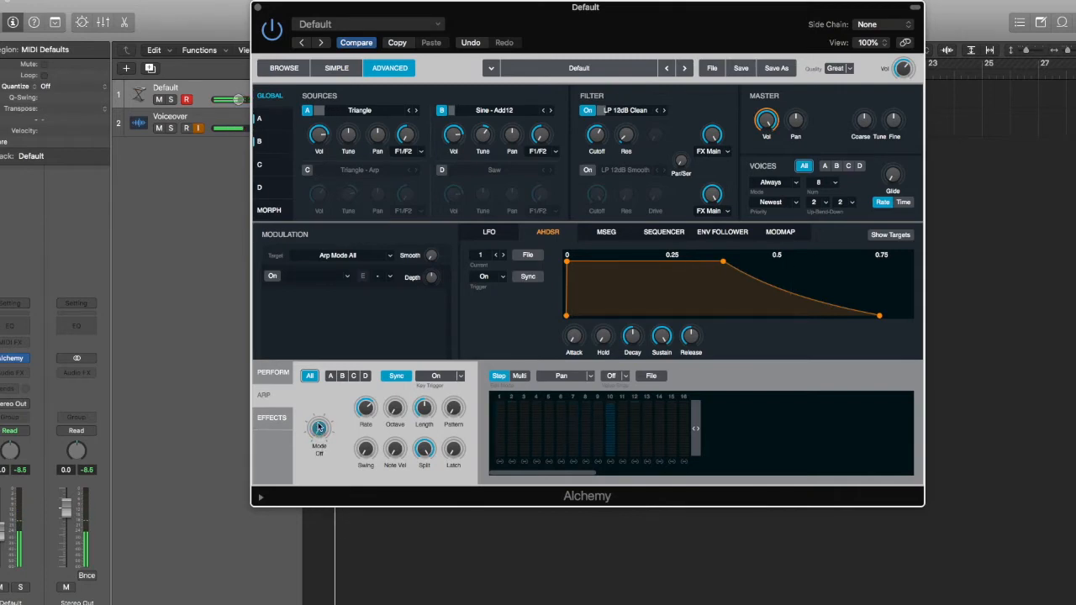
left_click_drag(319, 418, 319, 414)
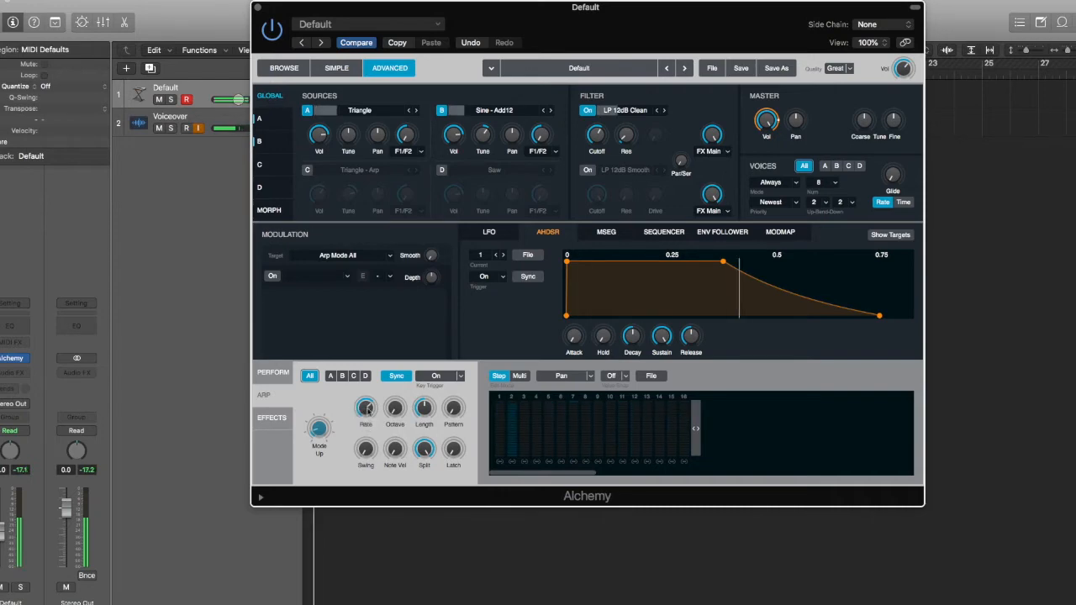
- Try arpeggiator rates including 1/2, 1/4T and 1/128T with Sync on and off, and settle on a synced 1/16
left_click(365, 410)
mouse_move(366, 410)
left_mouse_down()
mouse_move(365, 430)
mouse_move(370, 409)
left_mouse_up()
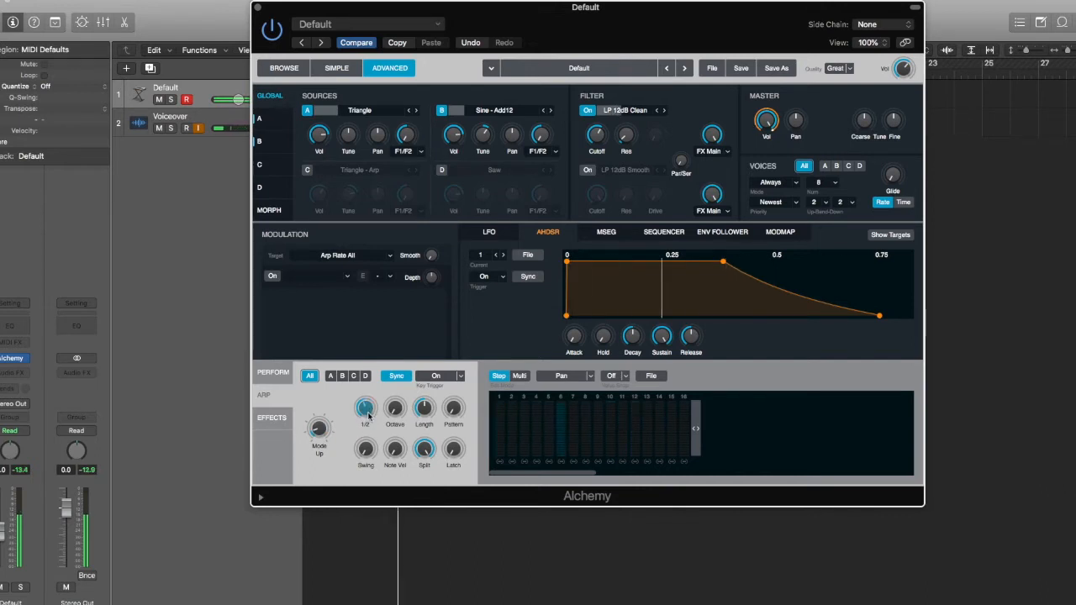
left_click_drag(369, 410, 370, 432)
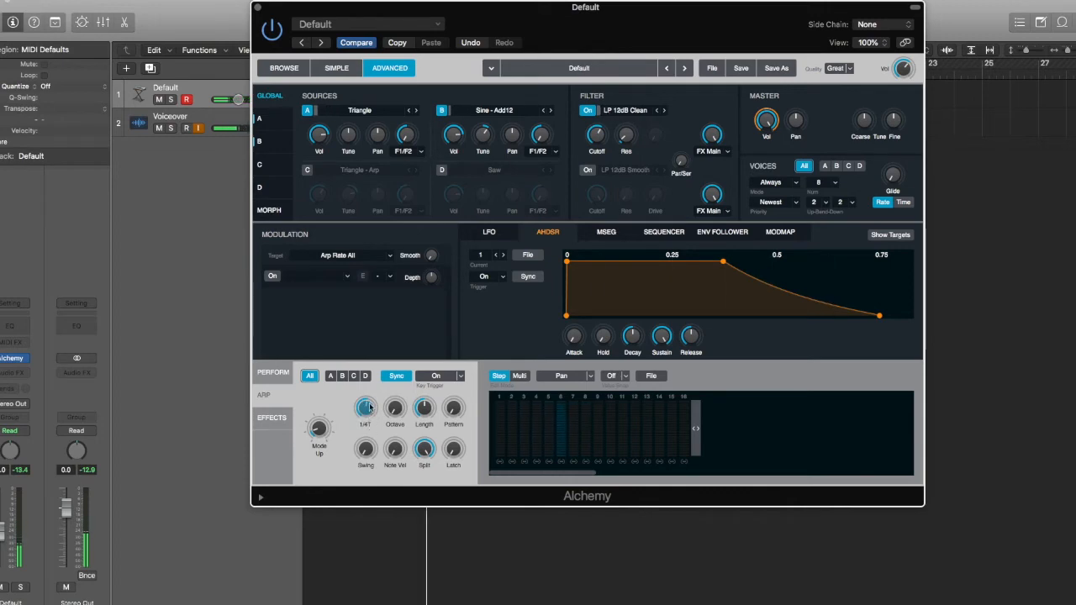
left_click_drag(368, 404, 371, 380)
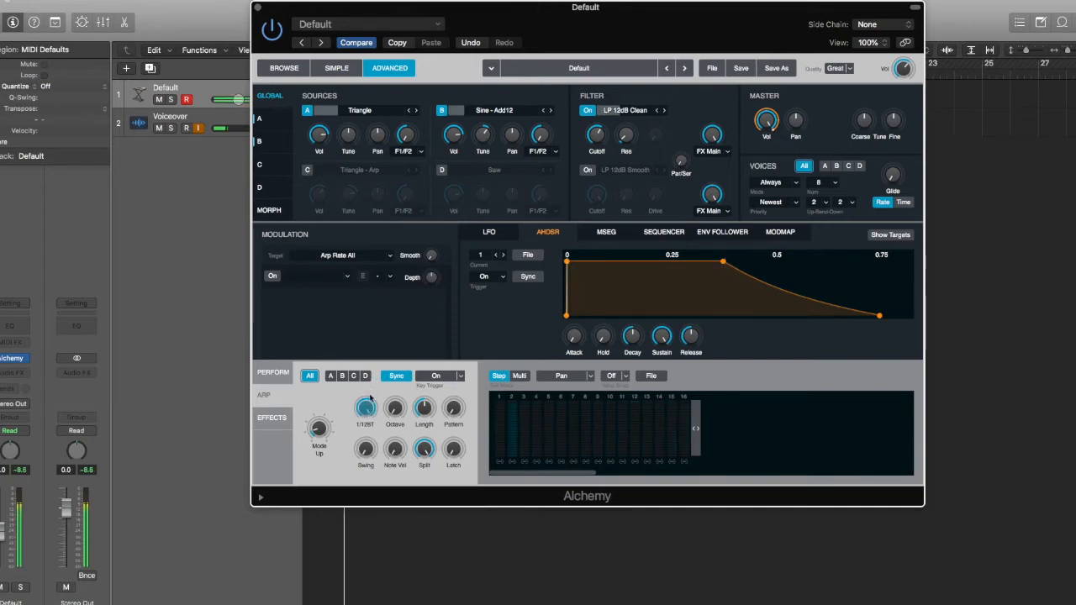
left_click_drag(366, 404, 367, 409)
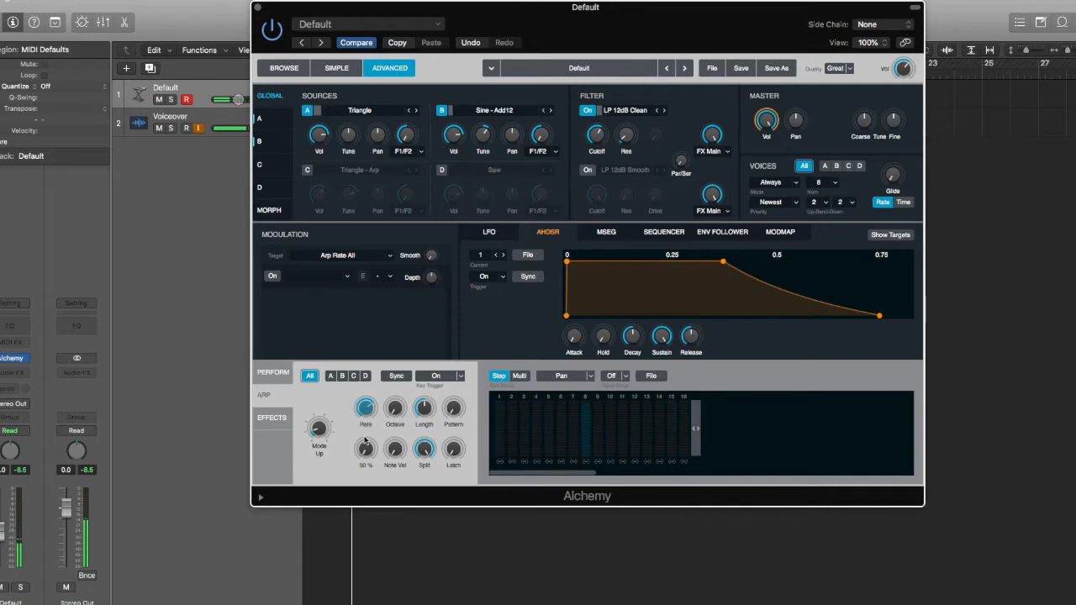
left_click(399, 378)
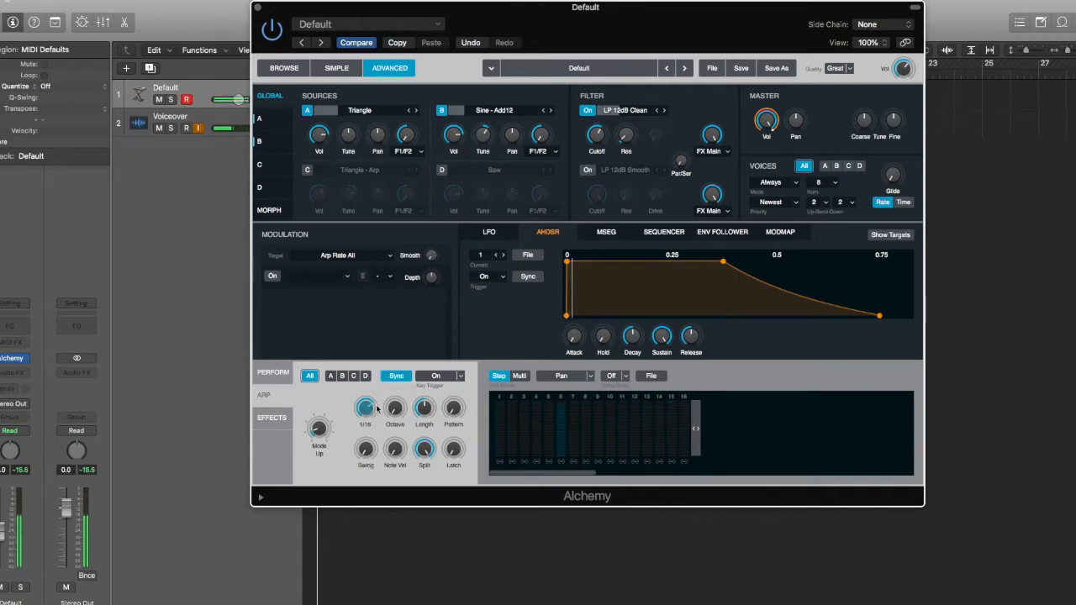
- Audition the arpeggiator's octave range at 2 and 4, combine it with a 1/32 rate, and restore both controls
left_click(395, 409)
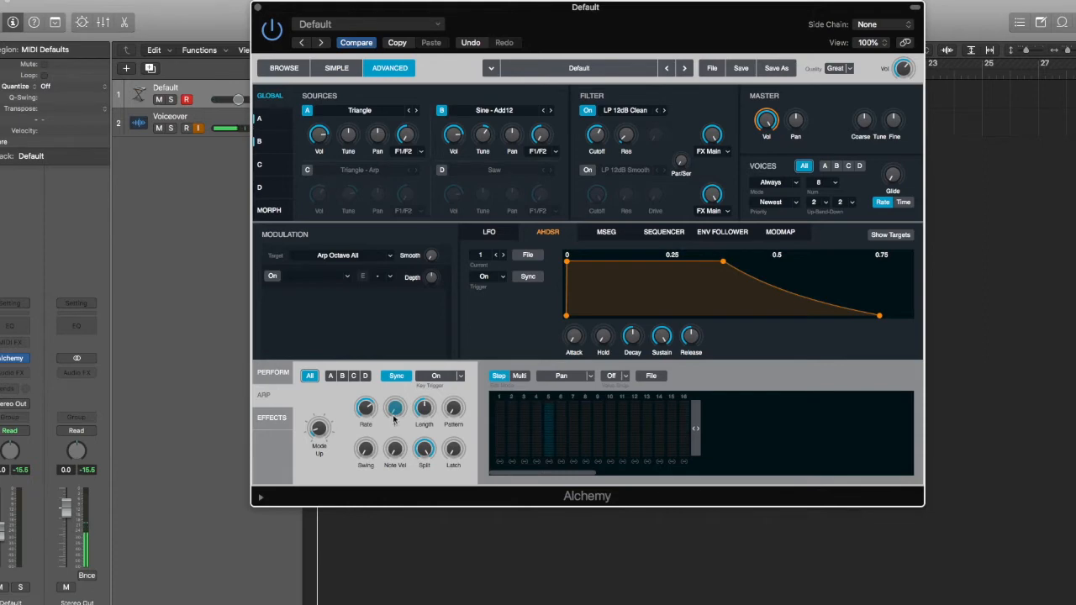
left_click_drag(399, 410, 399, 387)
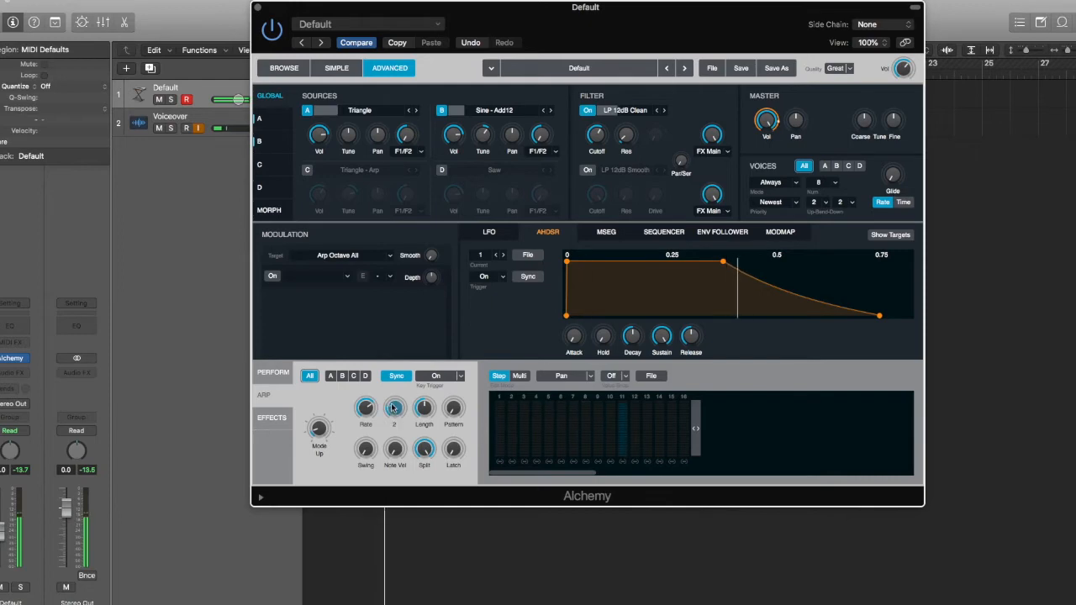
left_click_drag(393, 400, 394, 388)
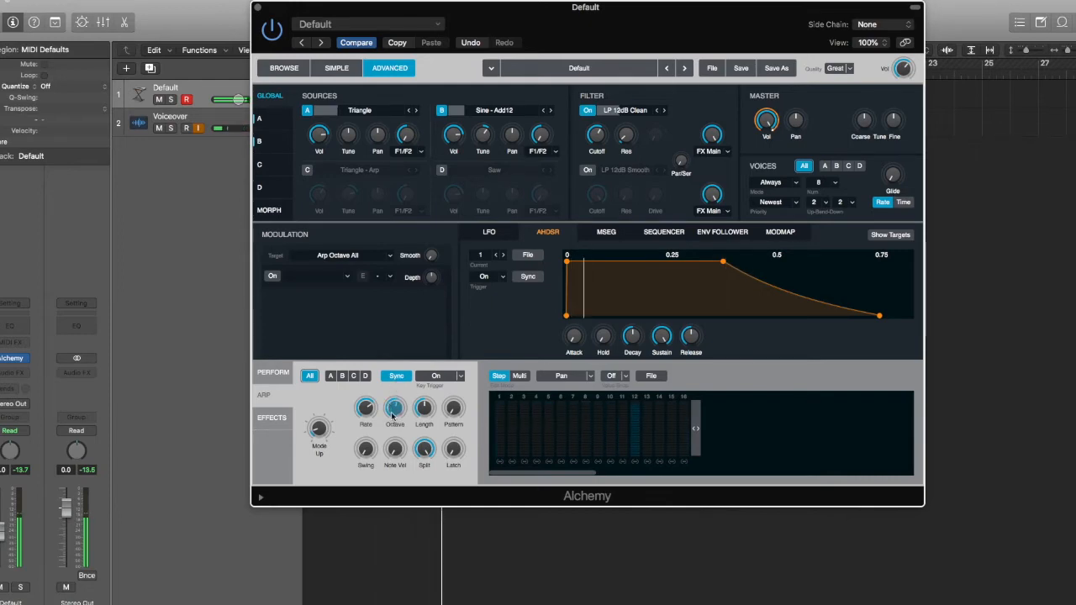
left_click_drag(392, 415, 393, 406)
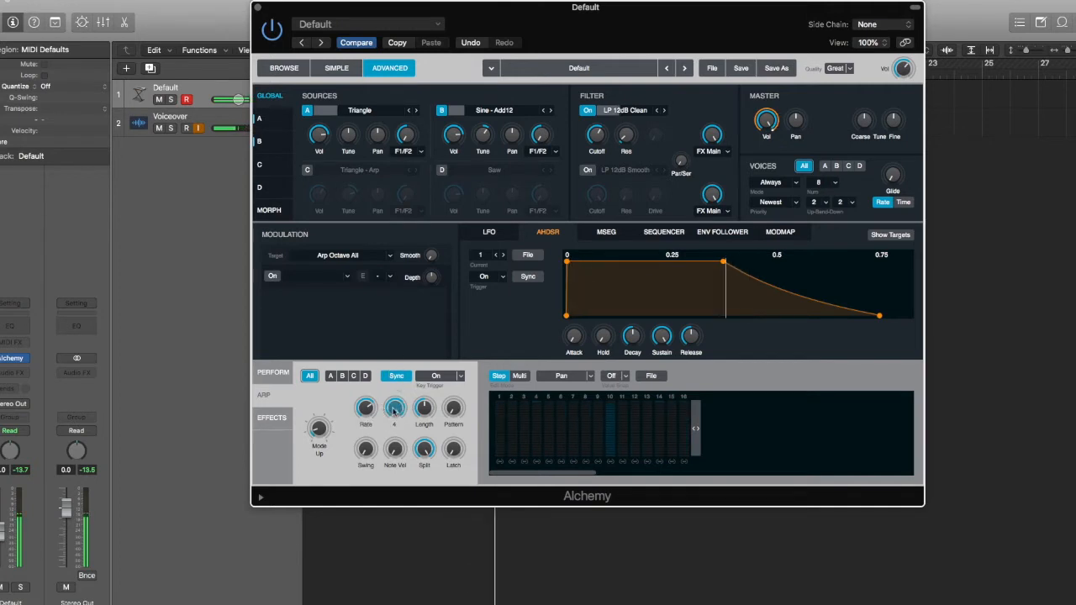
left_click(366, 406)
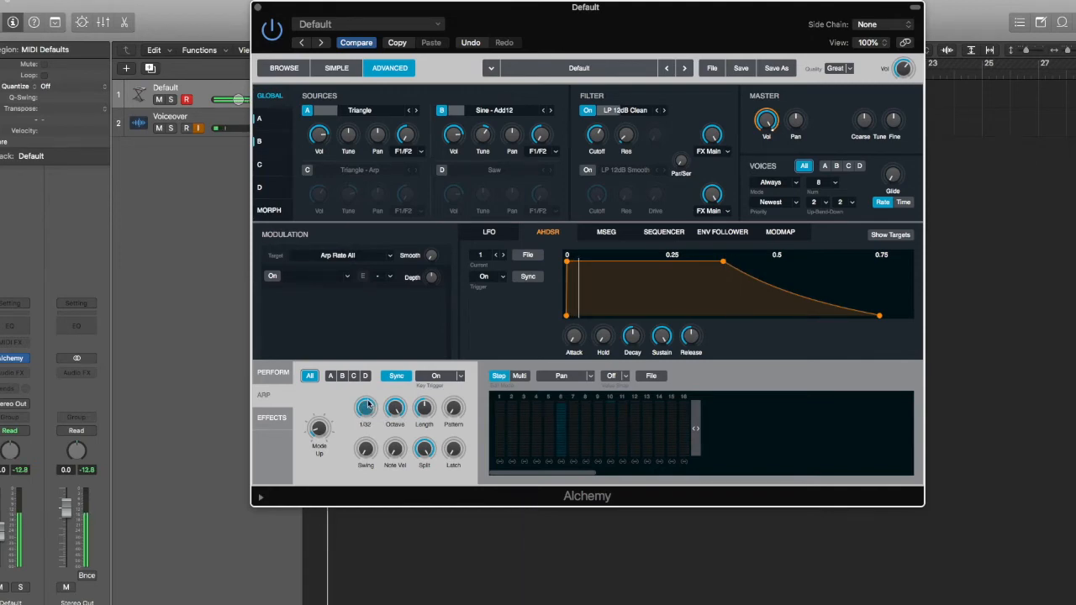
left_click_drag(367, 405, 398, 468)
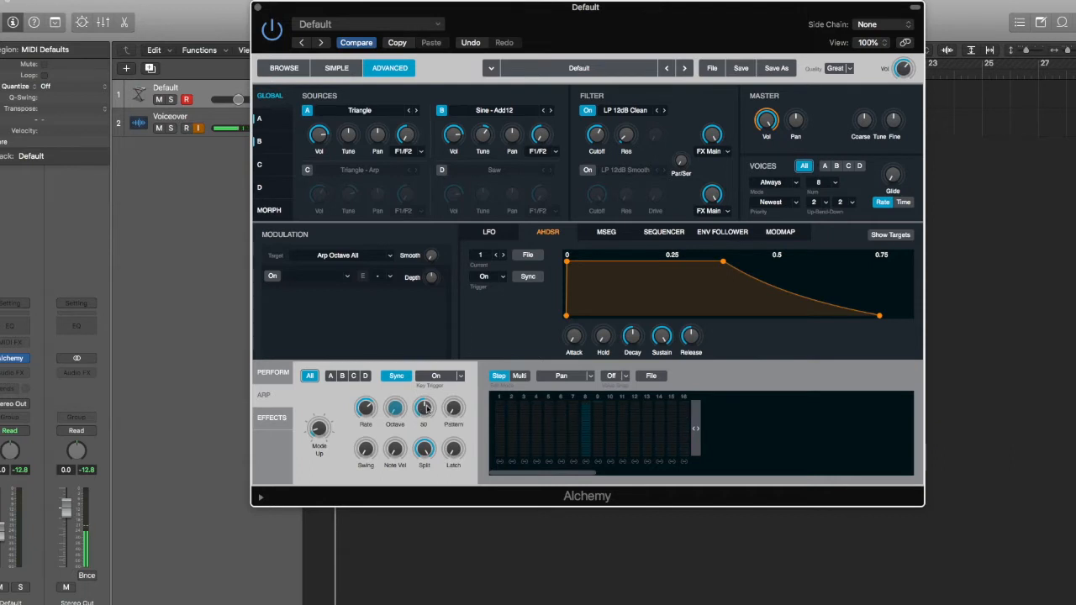
- Sweep the arpeggiator's note length down to 0, up towards its maximum, and back down to the minimum
left_click_drag(429, 409, 418, 435)
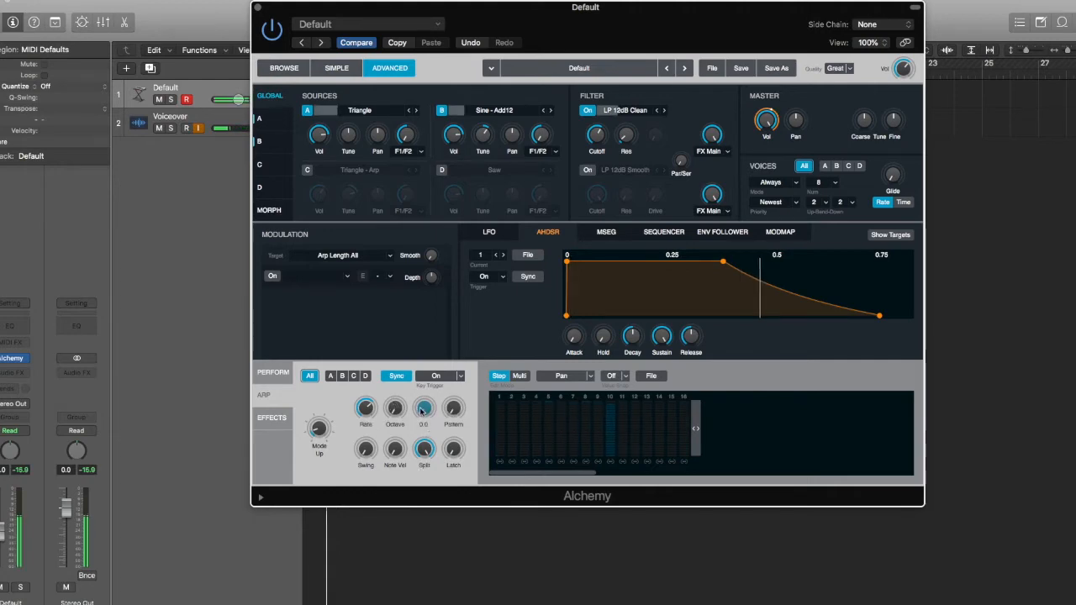
left_click_drag(422, 410, 420, 378)
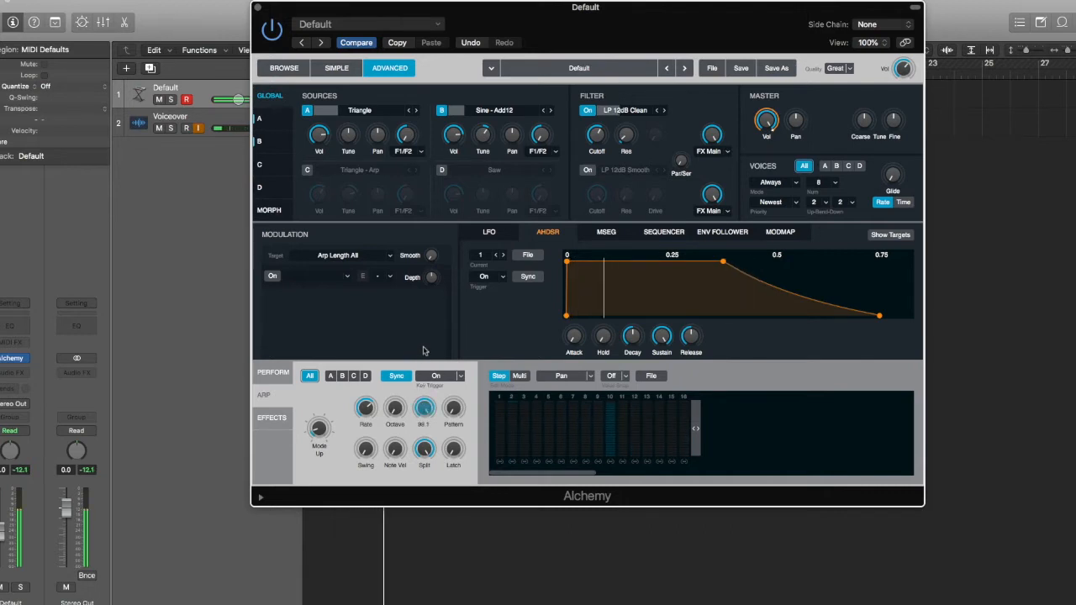
left_click_drag(420, 410, 443, 542)
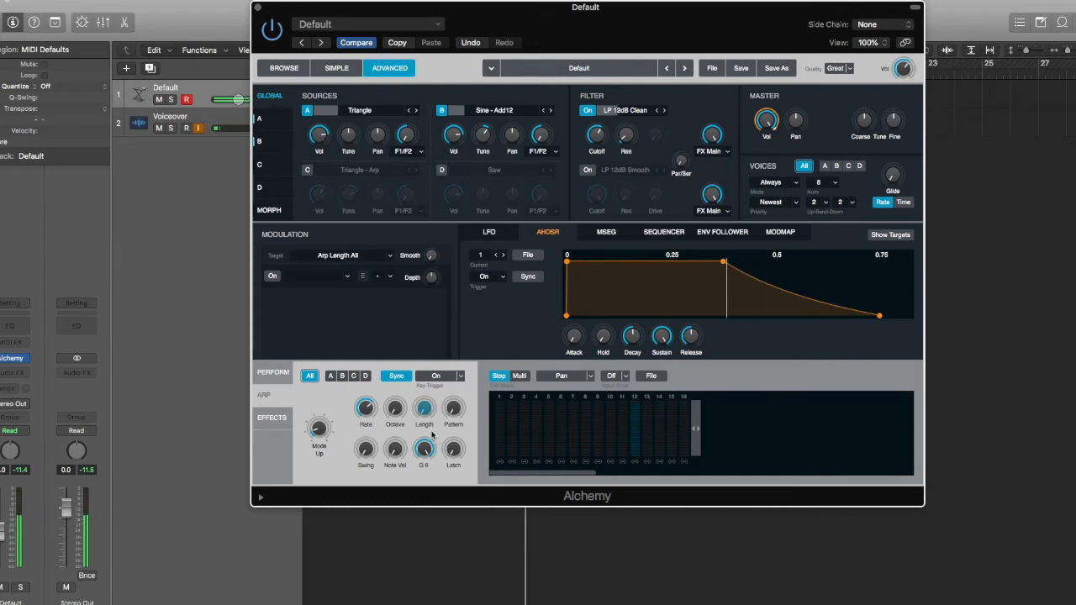
- Raise the arpeggiator's swing in stages to 100 % and bring it back down to a low amount
left_click_drag(363, 454, 363, 424)
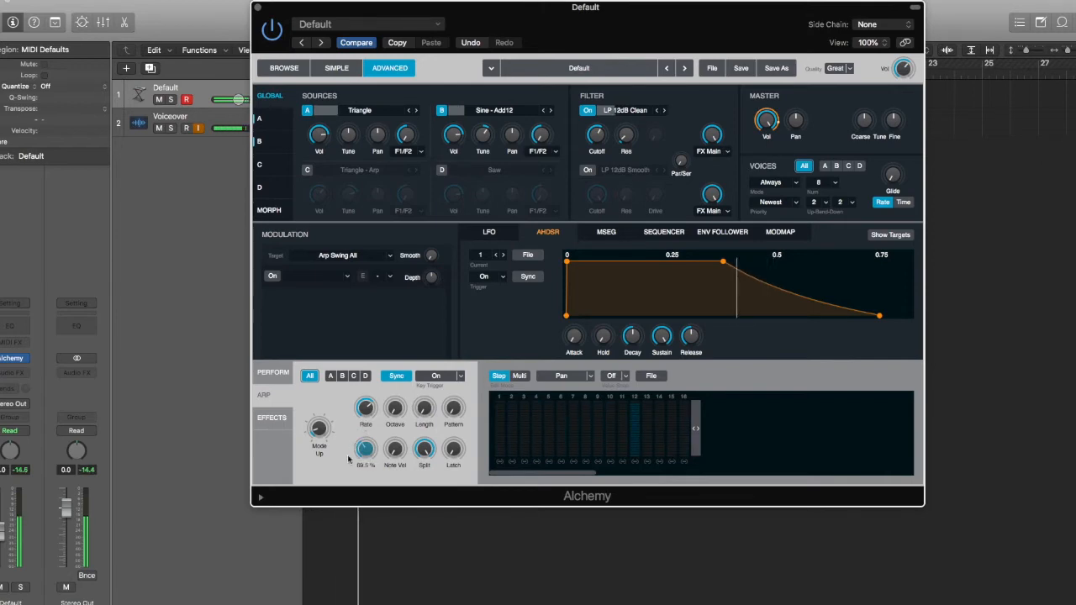
left_click_drag(365, 454, 366, 436)
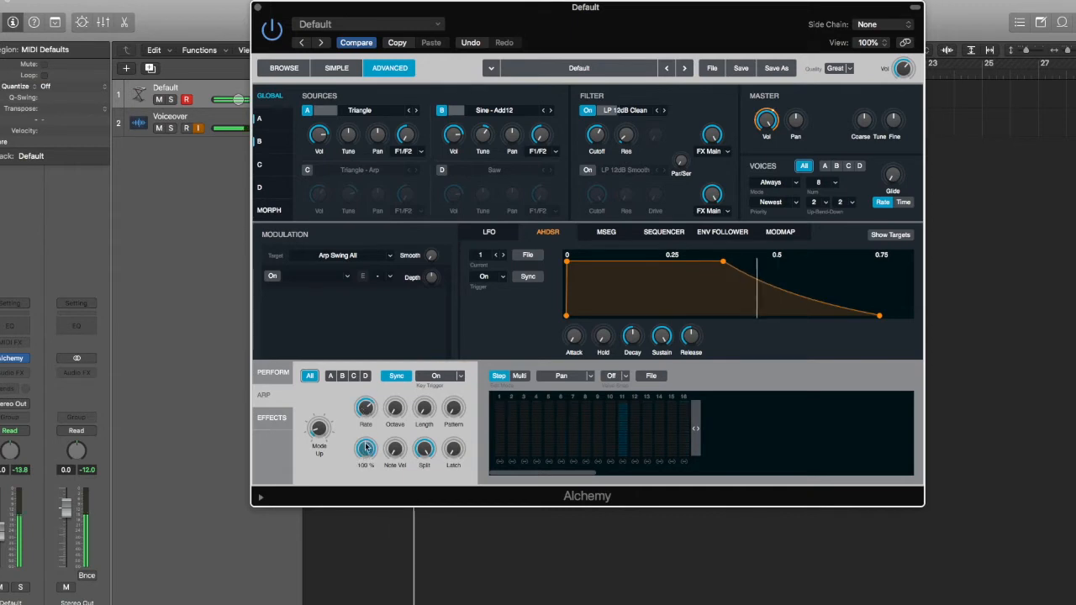
mouse_move(365, 448)
left_mouse_down()
mouse_move(375, 545)
mouse_move(365, 454)
left_mouse_up()
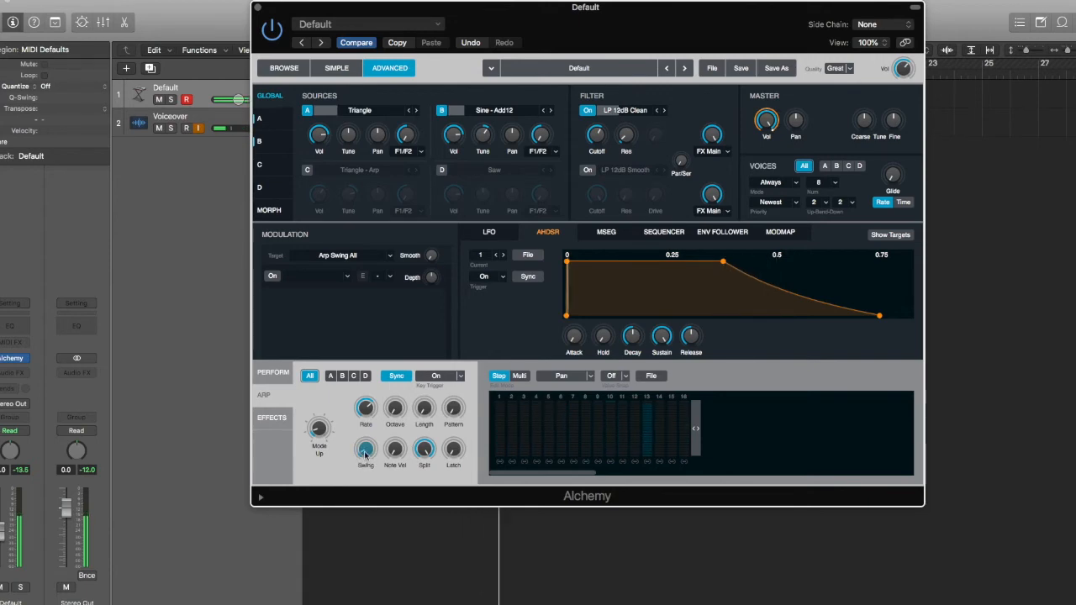
- Bring the arpeggiator's swing down to its 50 % minimum and audition different Note Vel amounts
left_click_drag(364, 454, 368, 493)
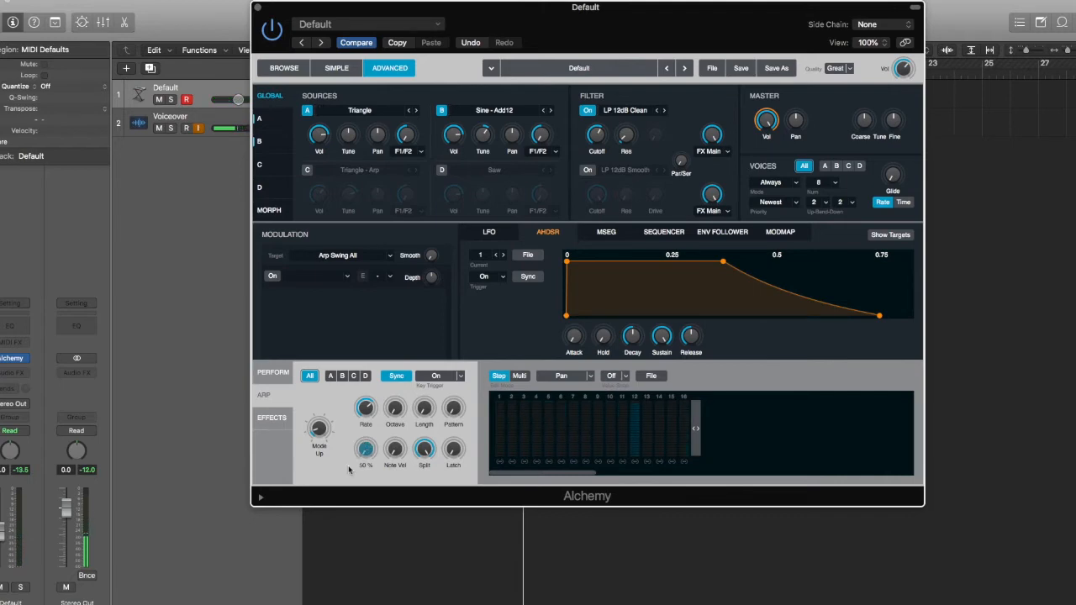
mouse_move(400, 452)
left_click_drag(399, 452, 387, 473)
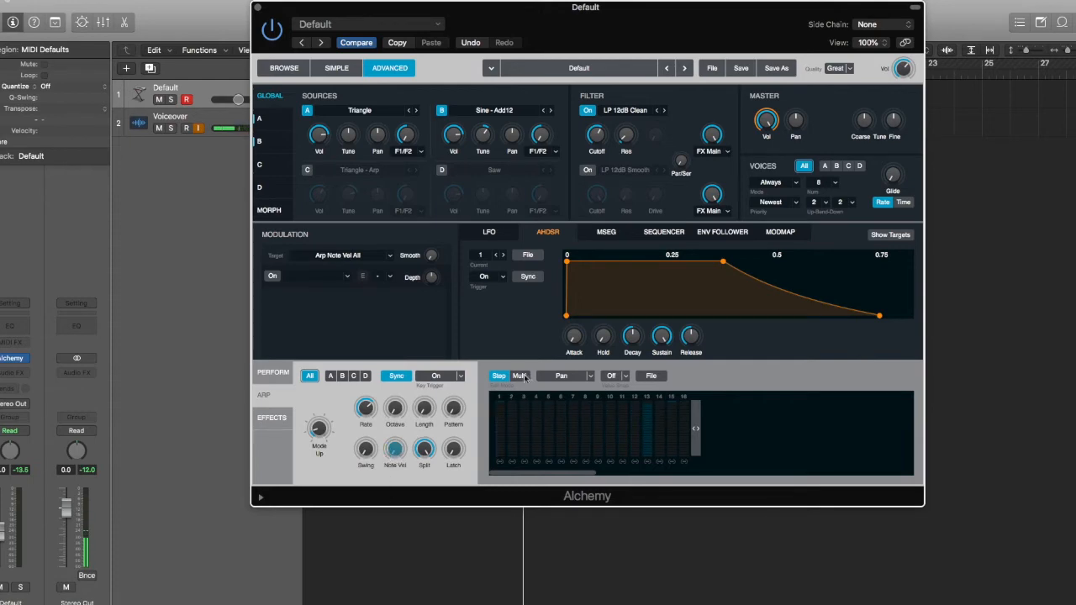
left_click_drag(394, 448, 399, 397)
- Try lowering the arpeggiator's key split point to A 2 and D 2
left_click_drag(436, 447, 437, 509)
left_click_drag(425, 451, 423, 495)
left_click_drag(424, 451, 427, 442)
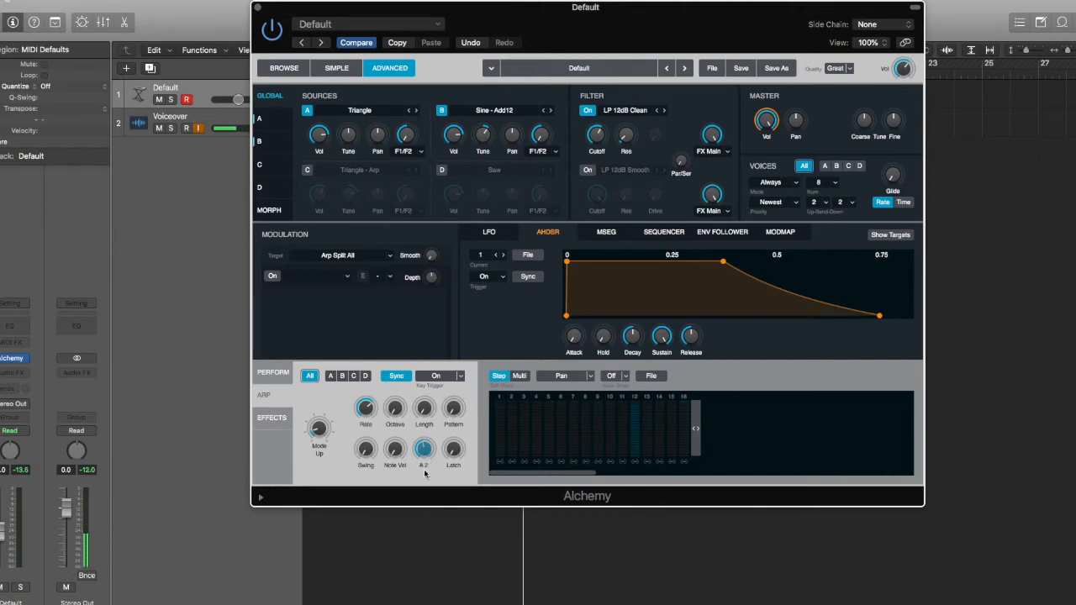
left_click_drag(424, 477, 424, 479)
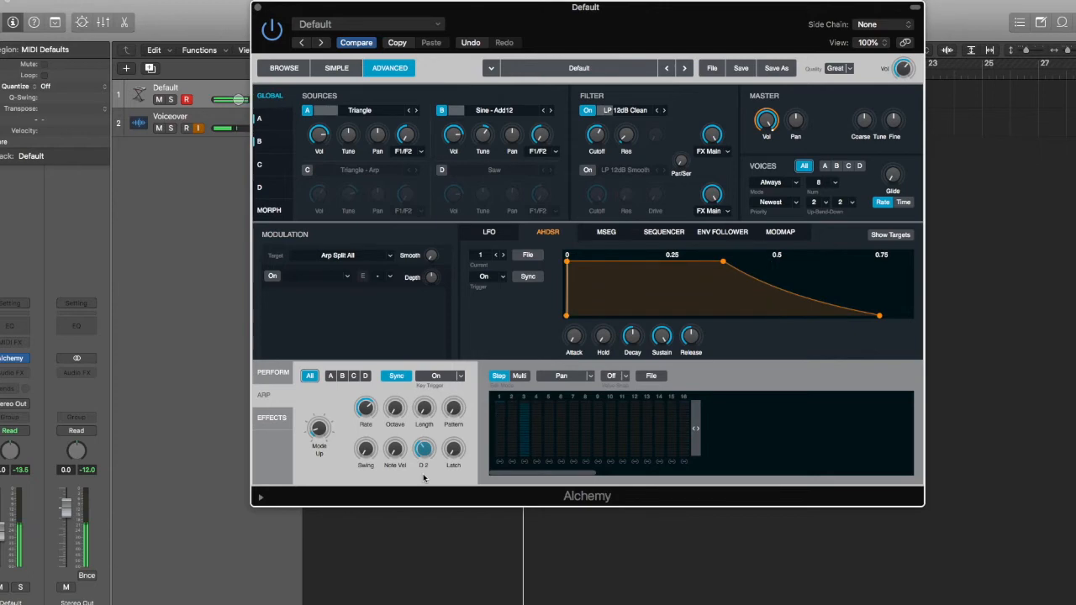
mouse_move(430, 459)
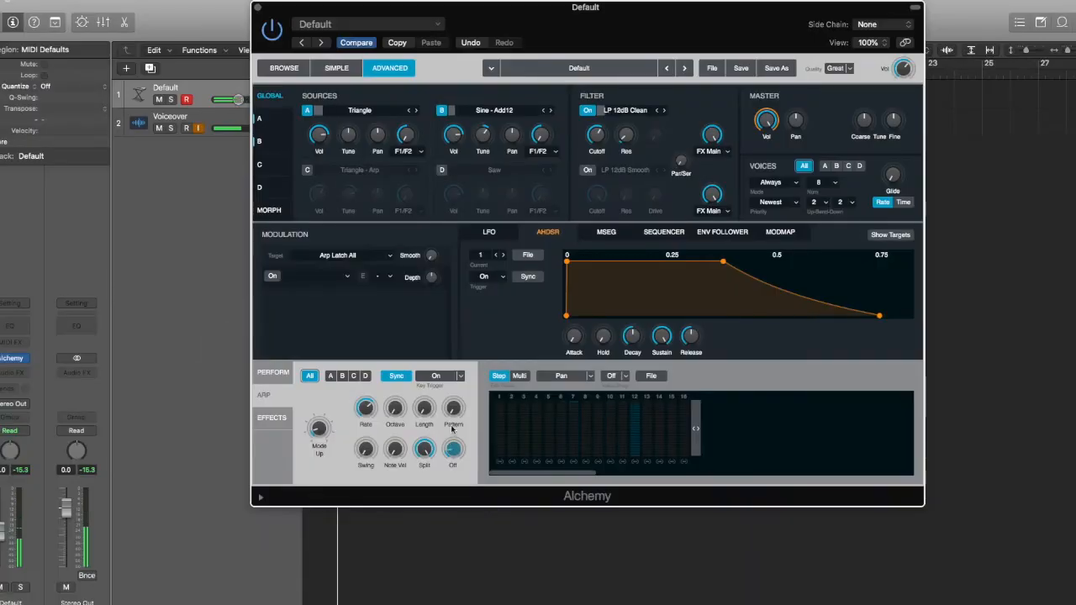
- Audition Latch while turning the arpeggiator mode between Up and Off, and switch Latch back off
left_click_drag(453, 429, 452, 425)
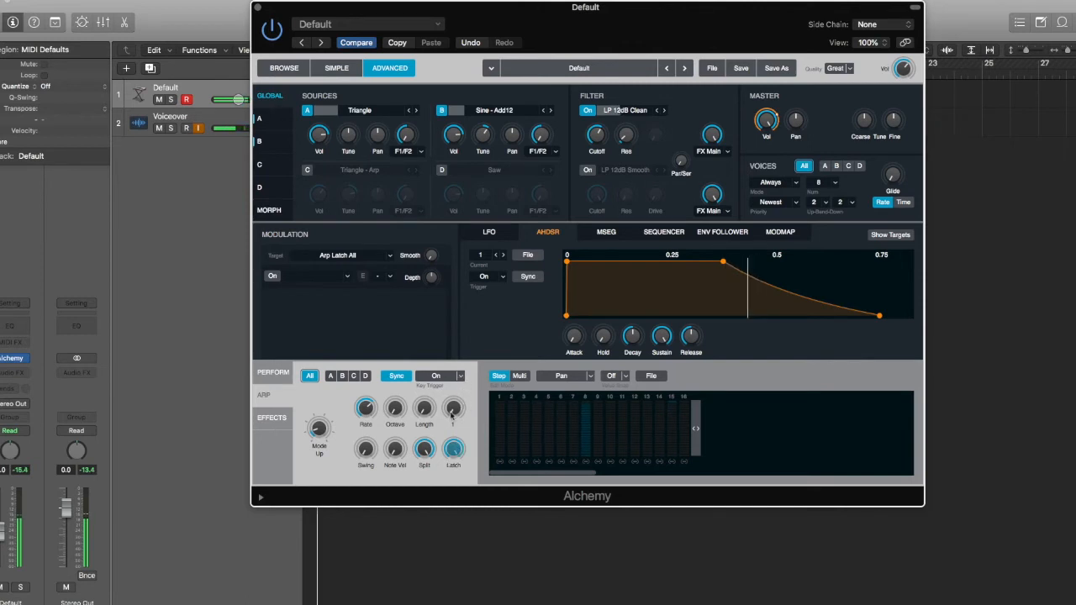
left_click(319, 451)
mouse_move(321, 430)
left_click_drag(324, 417, 326, 413)
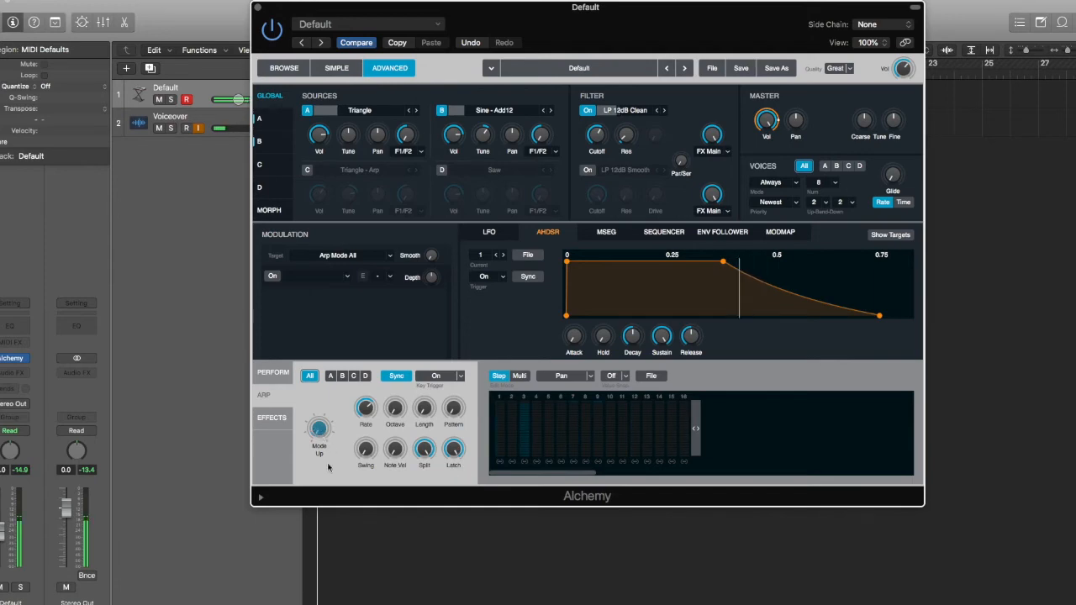
left_click_drag(453, 449, 455, 598)
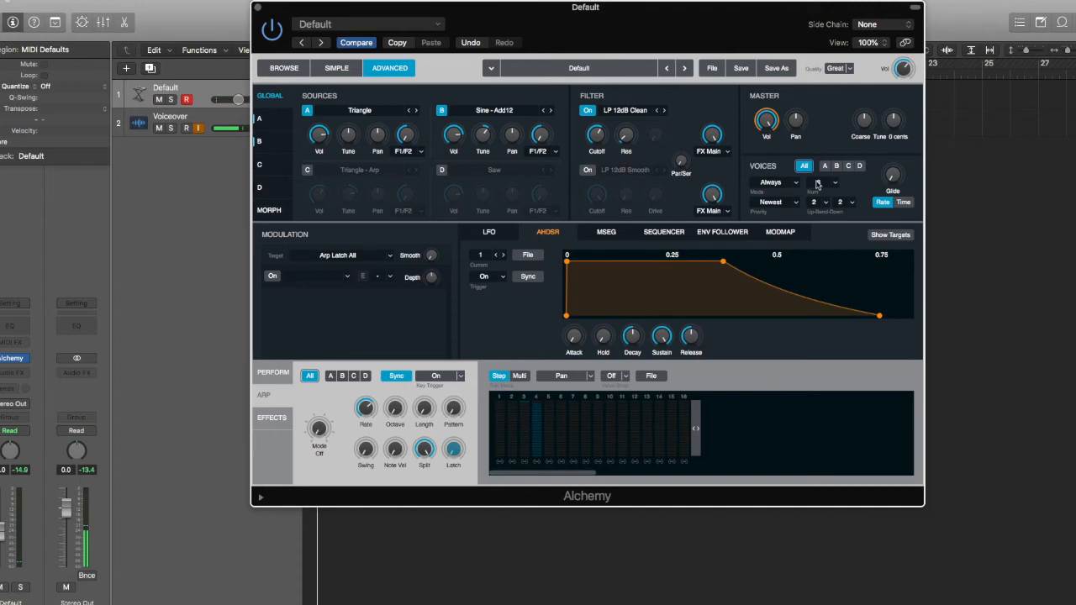
- Raise the arpeggiator's Length and Note Vel to about the middle of their ranges
left_click(396, 407)
left_click(362, 411)
left_click(394, 449)
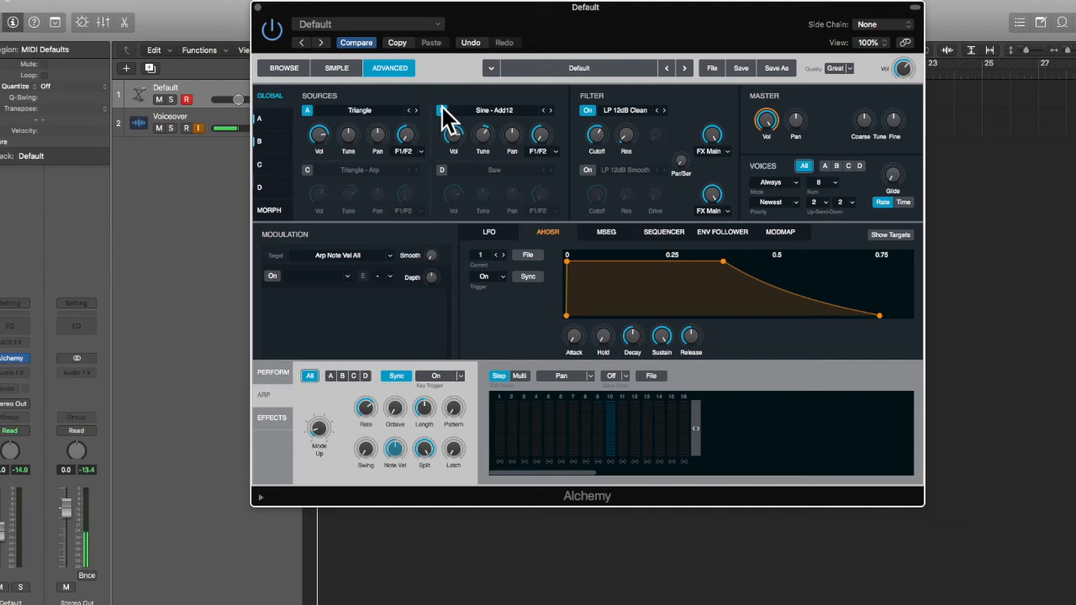
- Turn the arpeggiator mode Off for all sources, and give source A the Up mode and source B the Down mode
left_click_drag(318, 427, 323, 468)
left_click(331, 376)
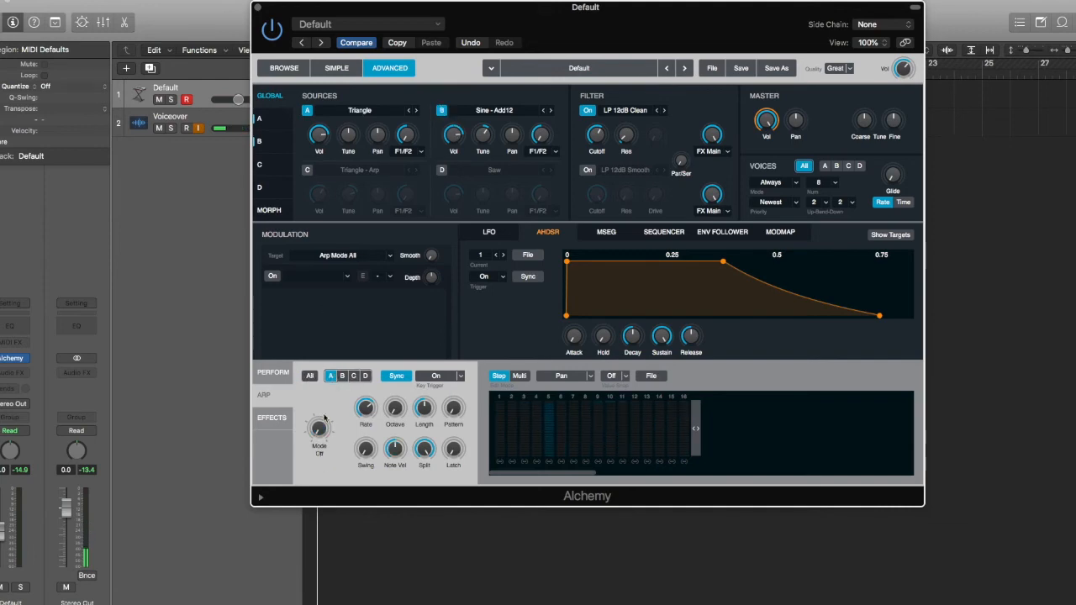
left_click_drag(322, 419, 326, 407)
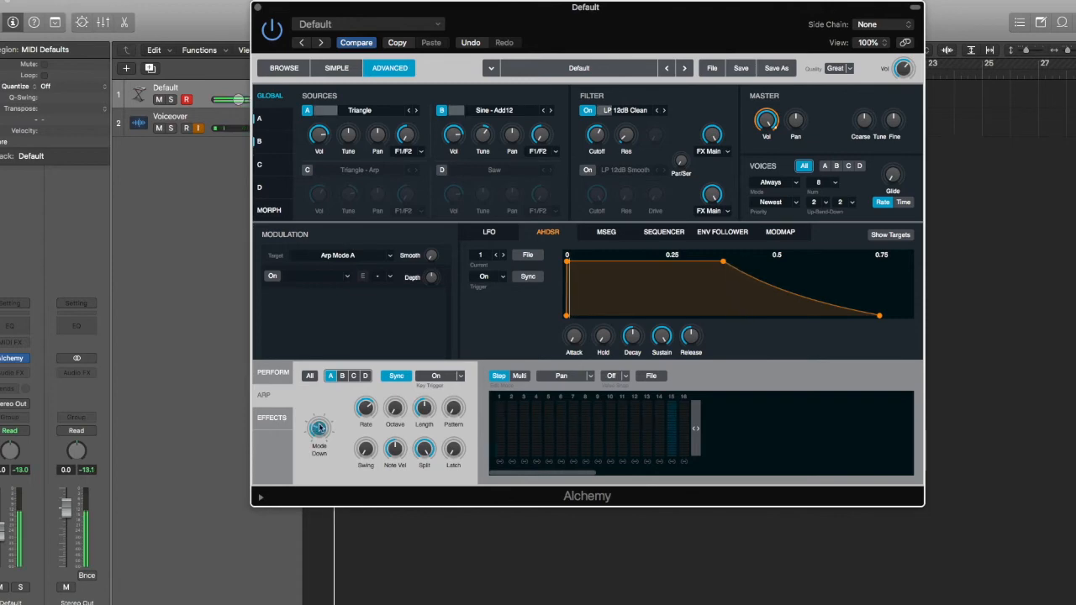
left_click(342, 375)
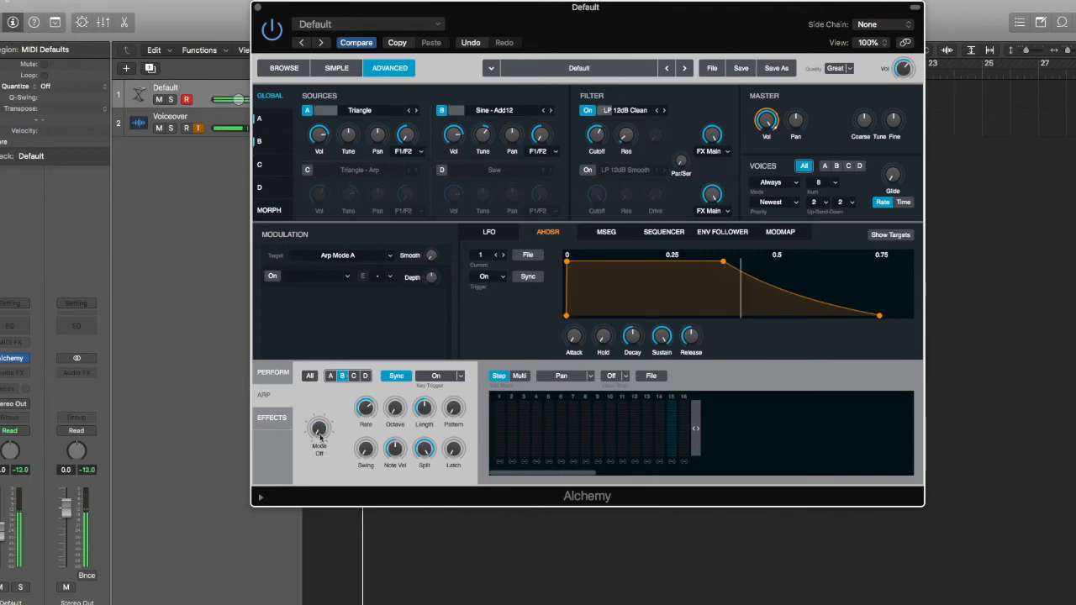
left_click_drag(320, 437, 318, 430)
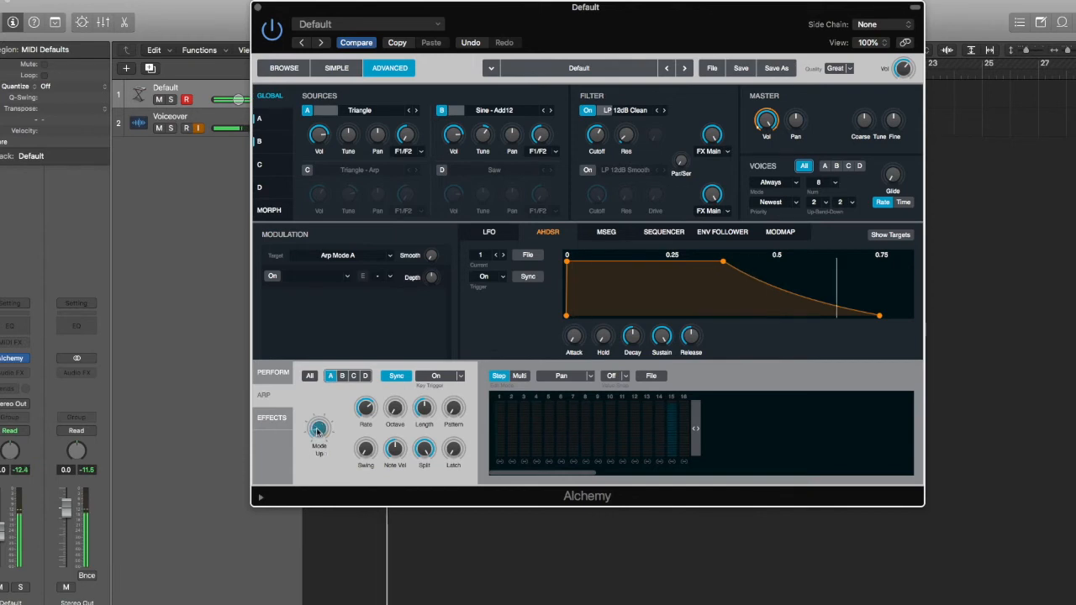
left_click(343, 376)
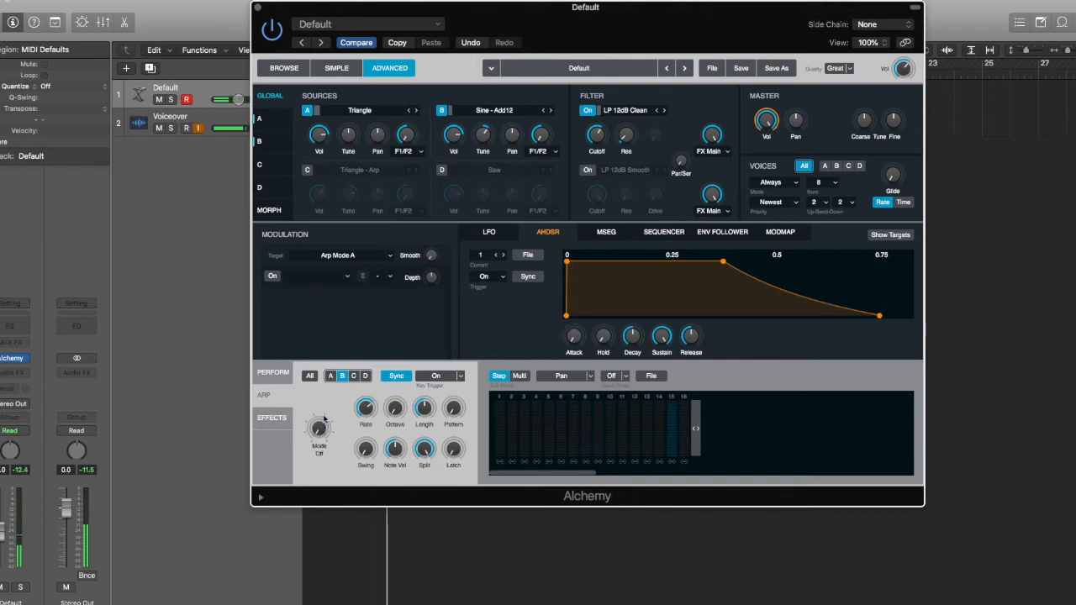
left_click_drag(326, 395, 327, 389)
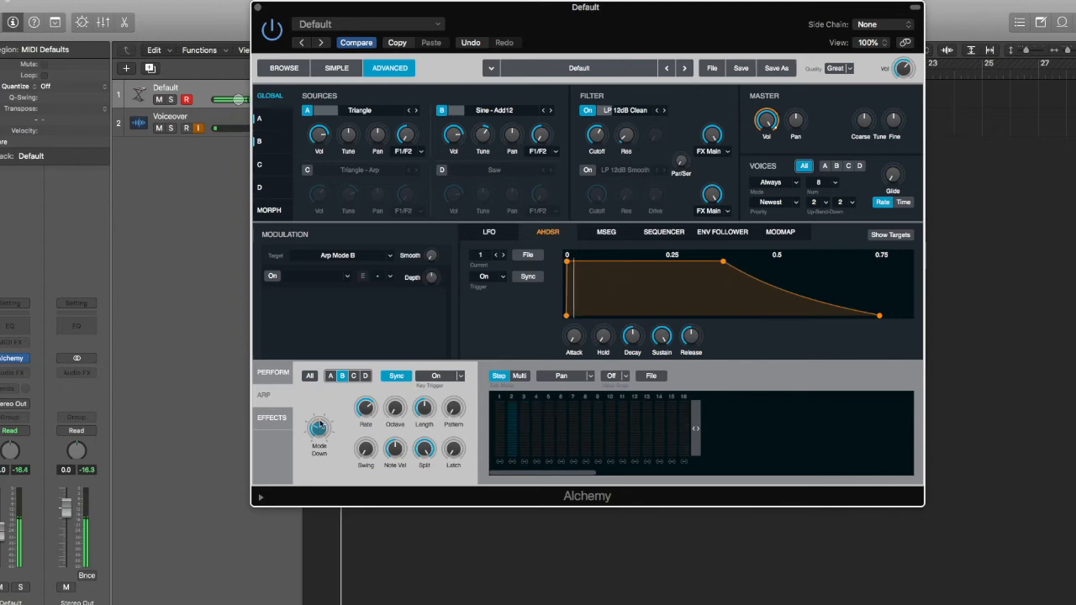
- Try Random mode on source A against Up/Down on source B, and return the arpeggiator to Up for all sources
left_click_drag(321, 426, 328, 366)
left_click(330, 375)
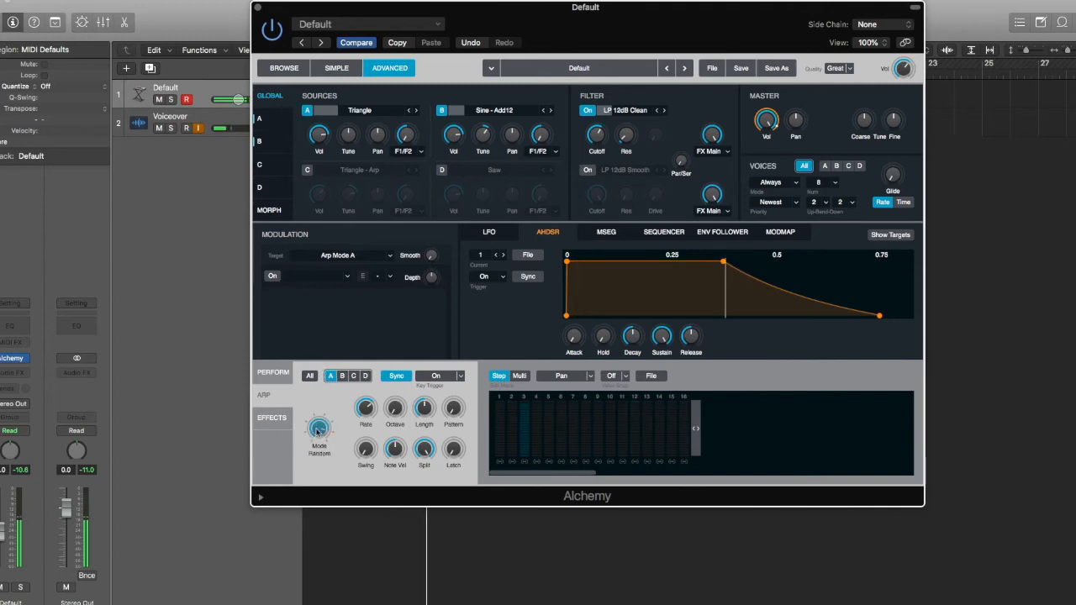
left_click(342, 375)
mouse_move(315, 465)
left_mouse_down()
mouse_move(321, 506)
mouse_move(324, 476)
left_mouse_up()
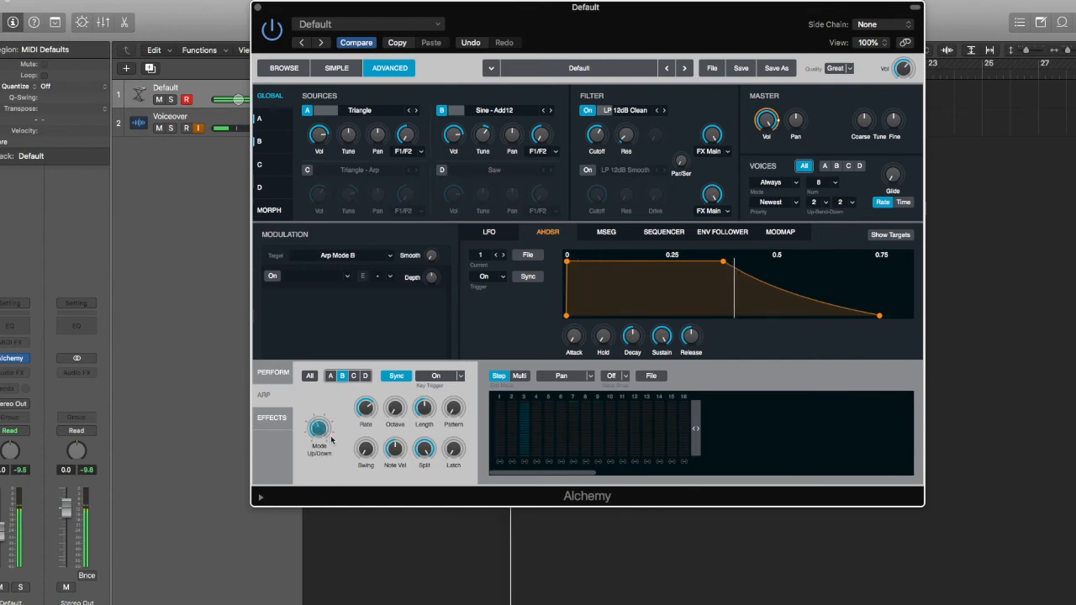
left_click(331, 375)
left_click_drag(320, 430, 318, 486)
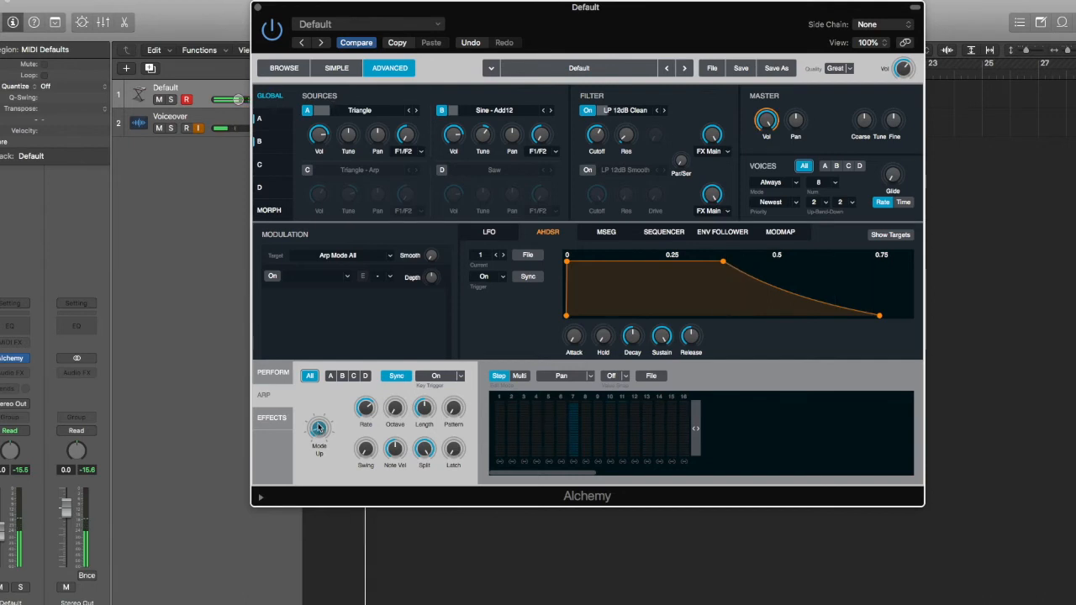
- Show the arpeggiator's Velocity steps in Step edit mode and draw a curve falling to near zero at step 8 and rising to step 16
left_click(518, 376)
left_click(499, 377)
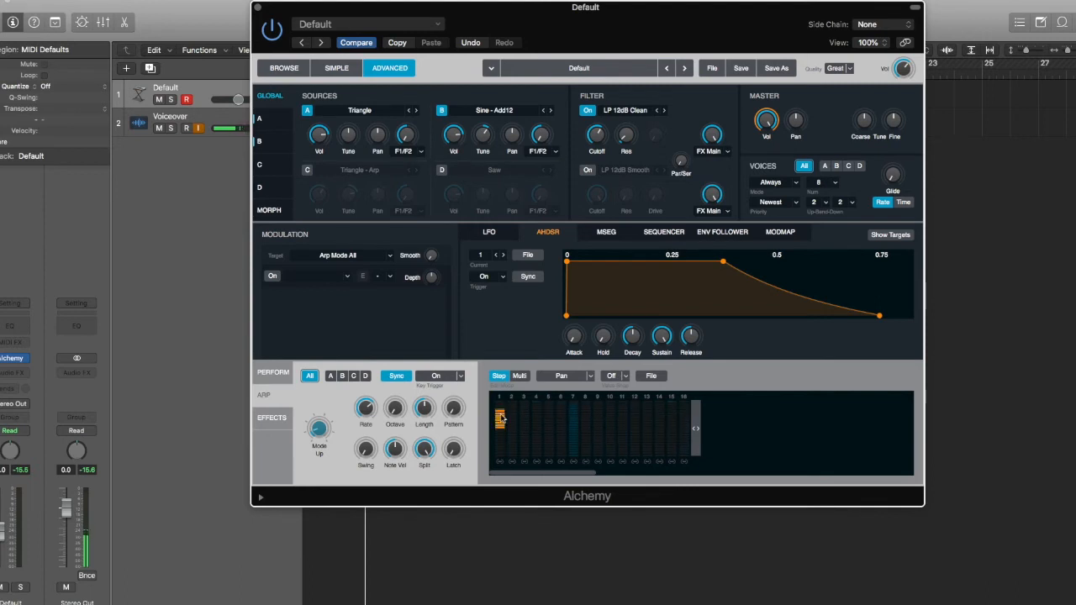
left_click(576, 378)
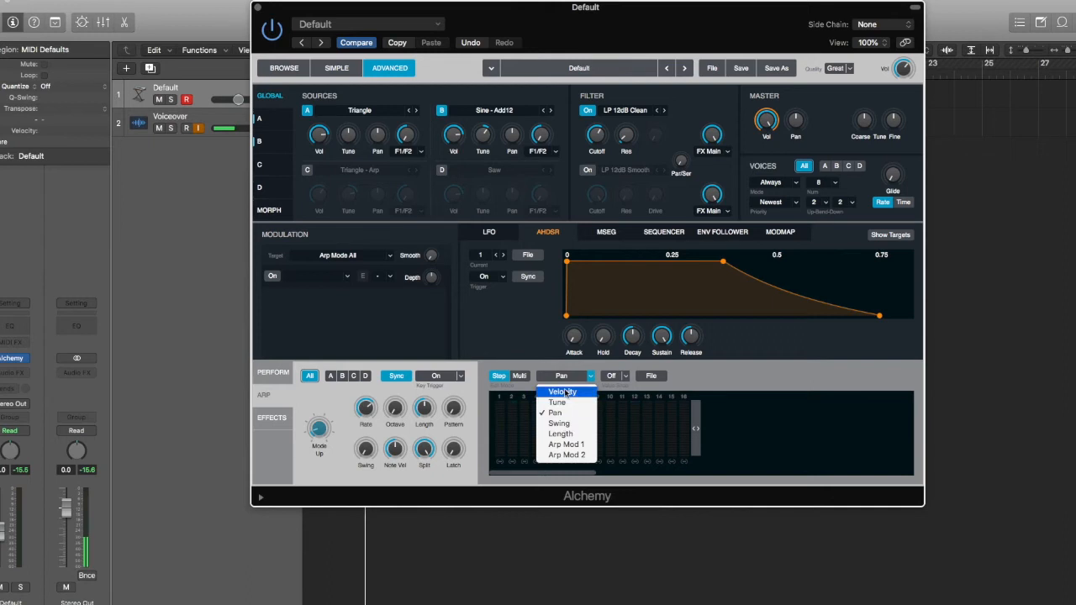
left_click(563, 392)
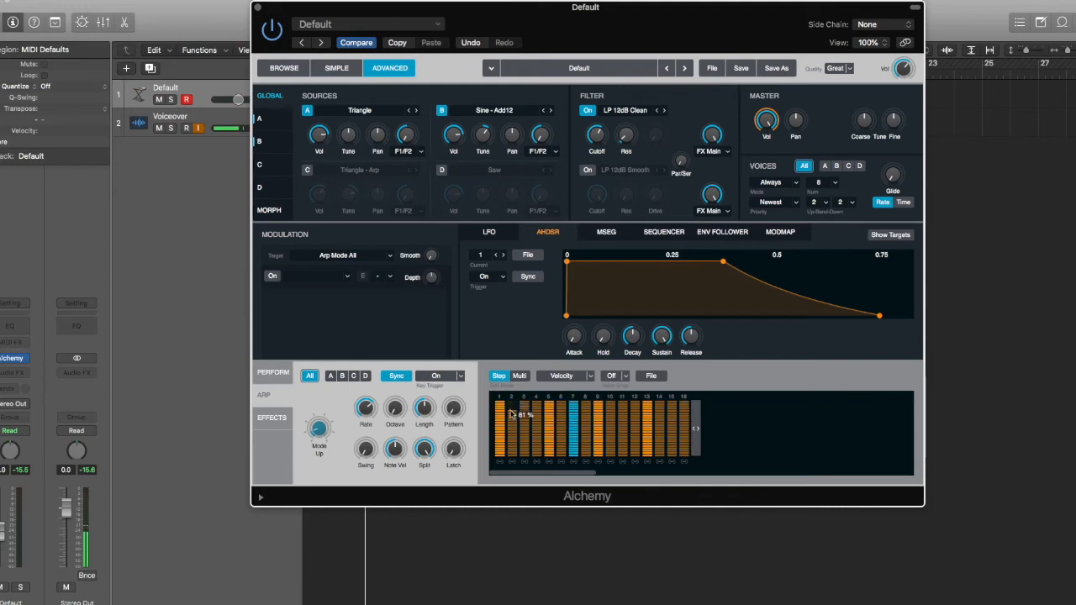
mouse_move(511, 408)
left_mouse_down()
mouse_move(522, 418)
mouse_move(550, 414)
mouse_move(562, 447)
mouse_move(588, 425)
mouse_move(598, 443)
mouse_move(625, 416)
mouse_move(663, 419)
left_mouse_up()
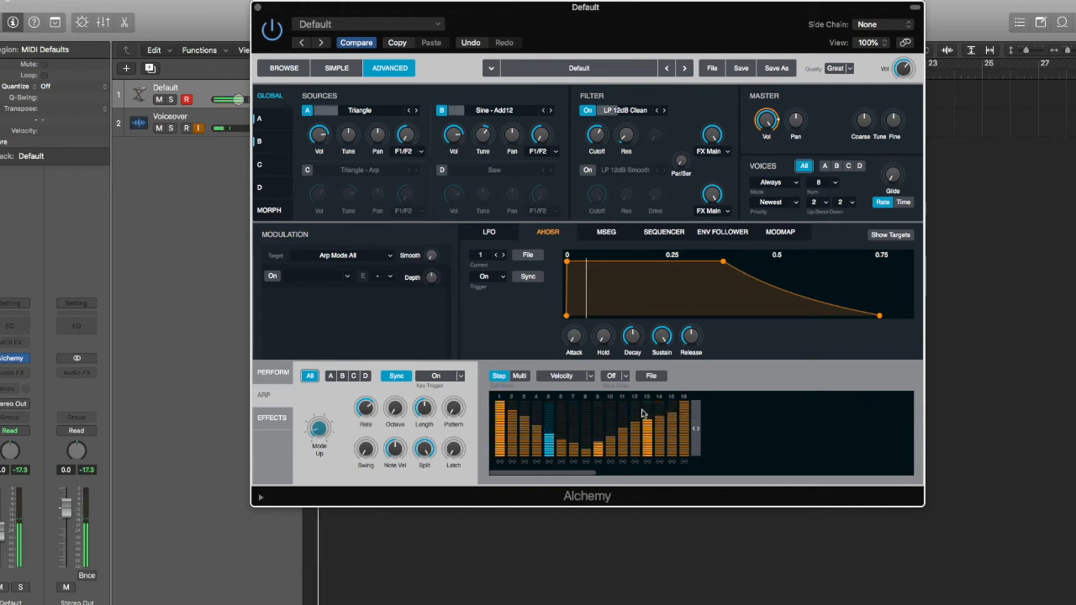
- Sweep the arpeggiator's Note Vel between 0.0 and its maximum, and leave it at the minimum
left_click_drag(395, 451, 398, 398)
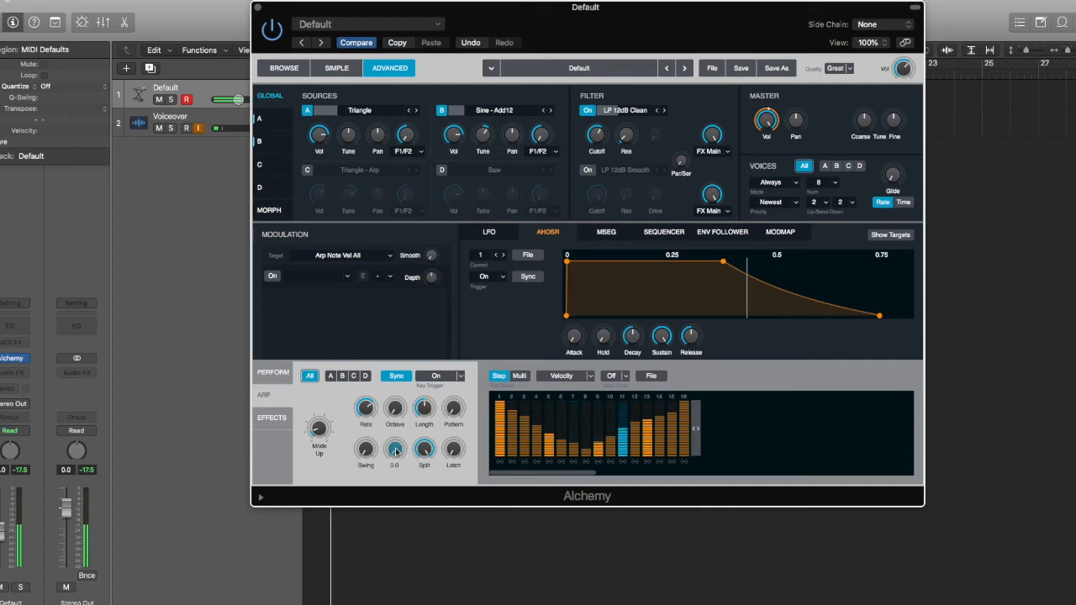
left_click_drag(396, 451, 396, 391)
left_click_drag(396, 322, 388, 310)
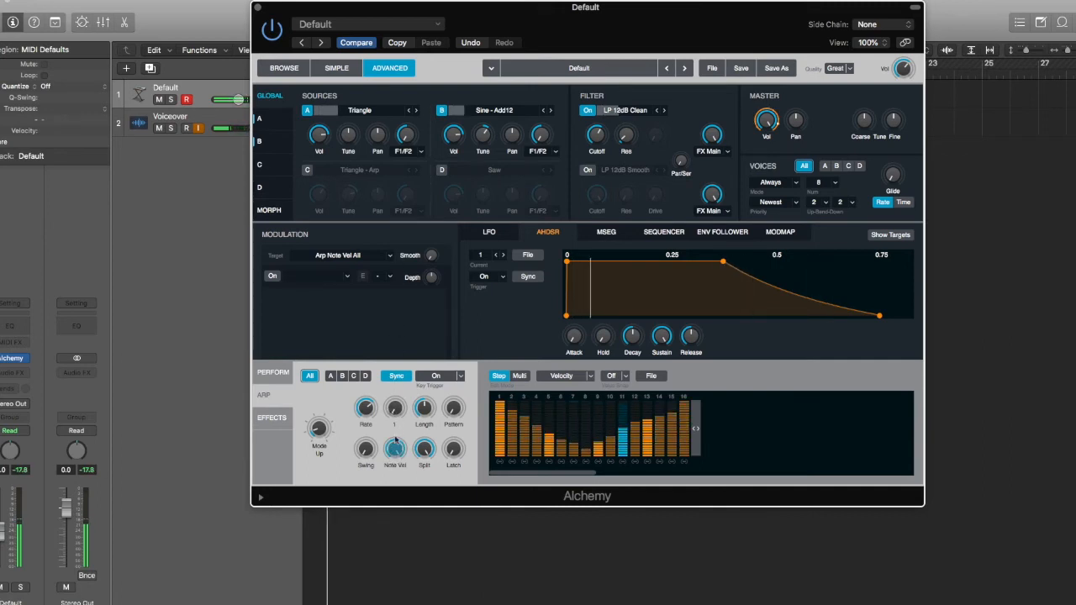
left_click_drag(395, 457, 394, 504)
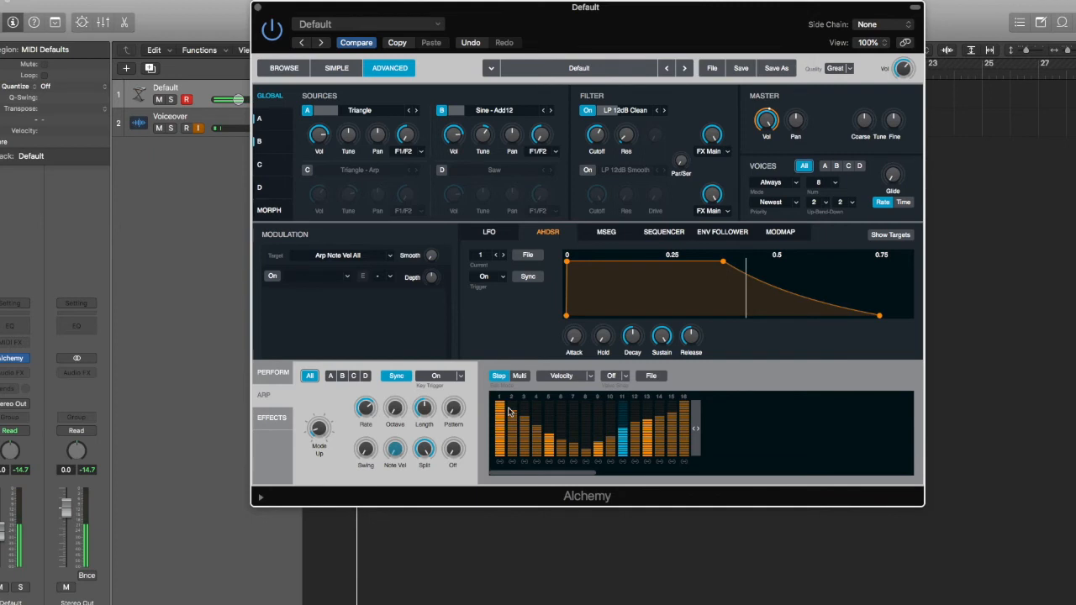
- Redraw velocity steps 2 to 9 as alternating high and low accents, with steps 6 and 8 at 0 %
mouse_move(510, 411)
left_mouse_down()
mouse_move(510, 436)
mouse_move(522, 406)
mouse_move(547, 401)
left_mouse_up()
mouse_move(575, 446)
left_mouse_down()
mouse_move(581, 403)
mouse_move(584, 450)
mouse_move(595, 404)
left_mouse_up()
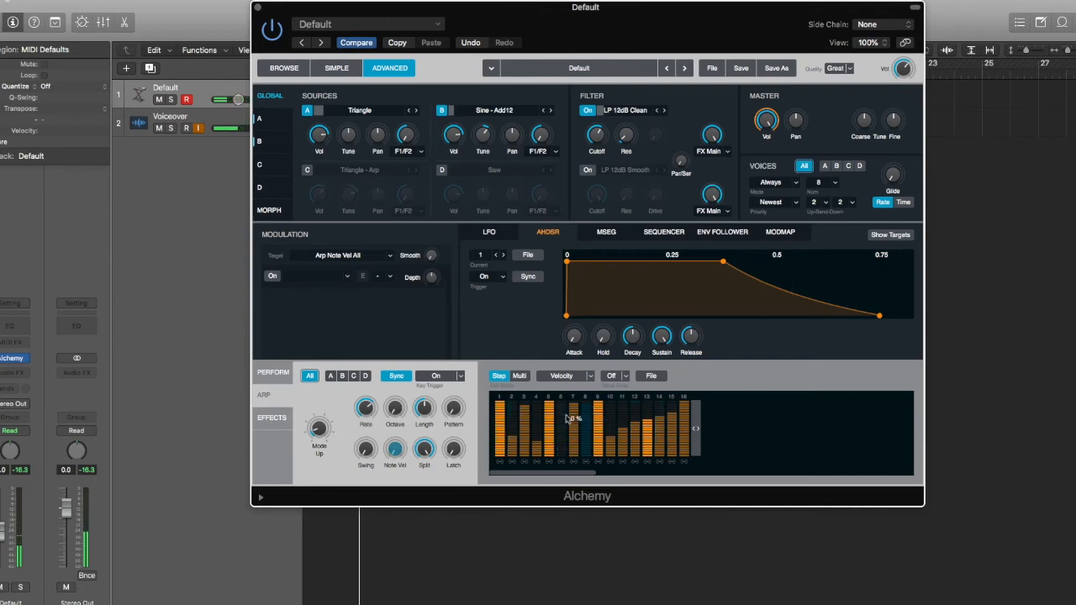
left_click(573, 416)
left_click(561, 416)
left_click(587, 422)
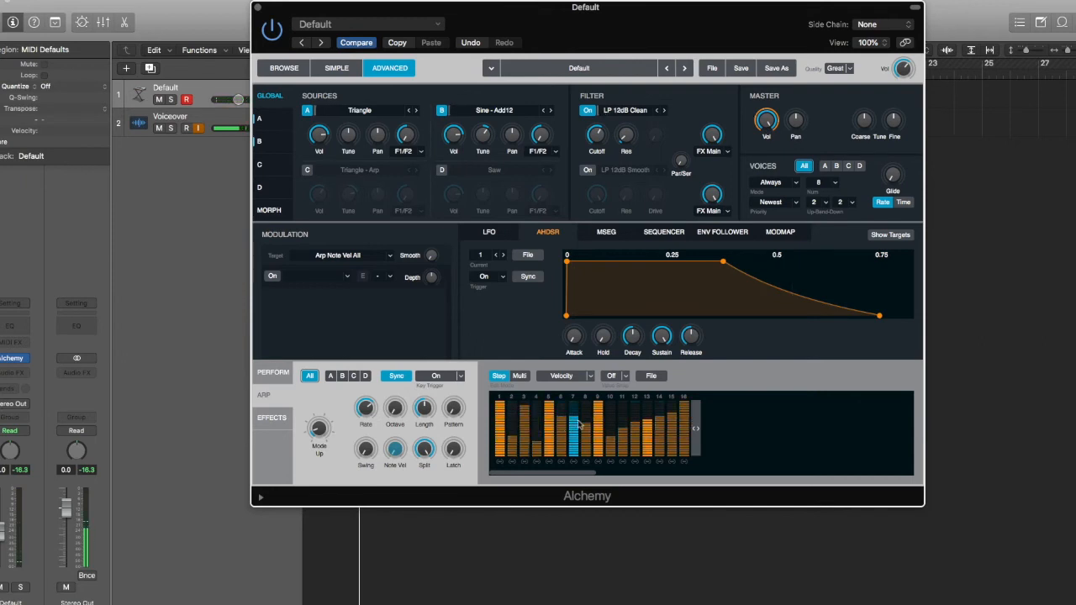
left_click(565, 428)
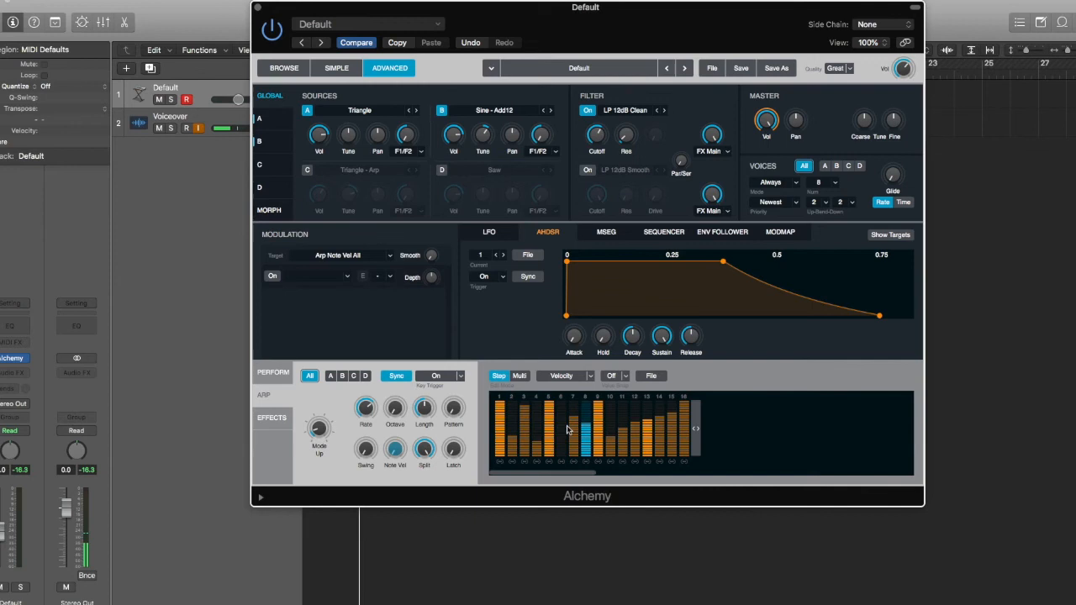
left_click(586, 431)
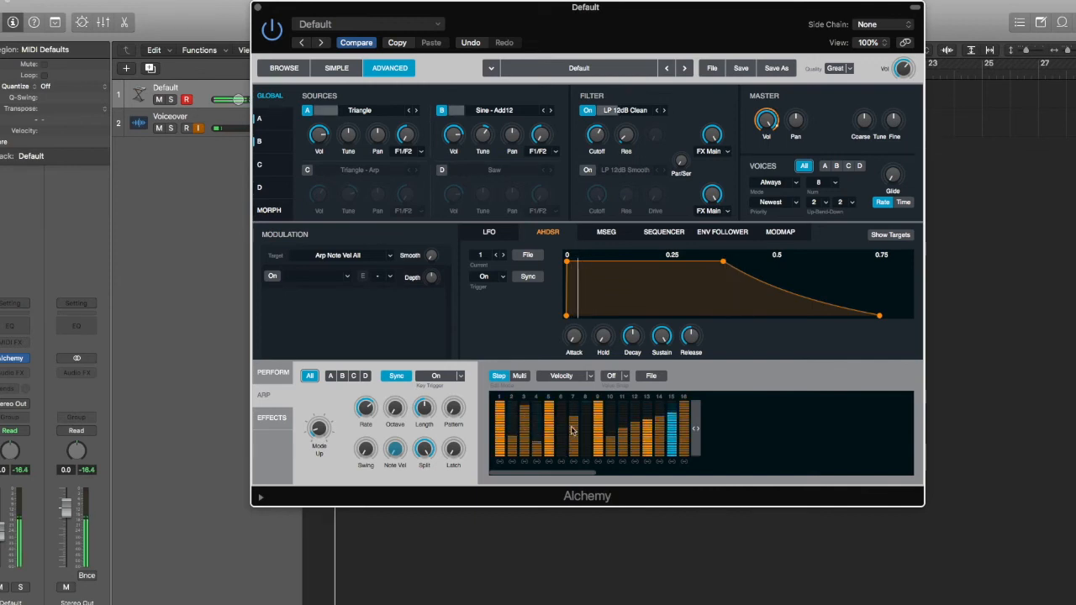
- Raise velocity step 2 to full and step 4 down to zero, and turn on the ties beneath steps 1, 13 and 15
left_click(514, 441)
left_click(539, 448)
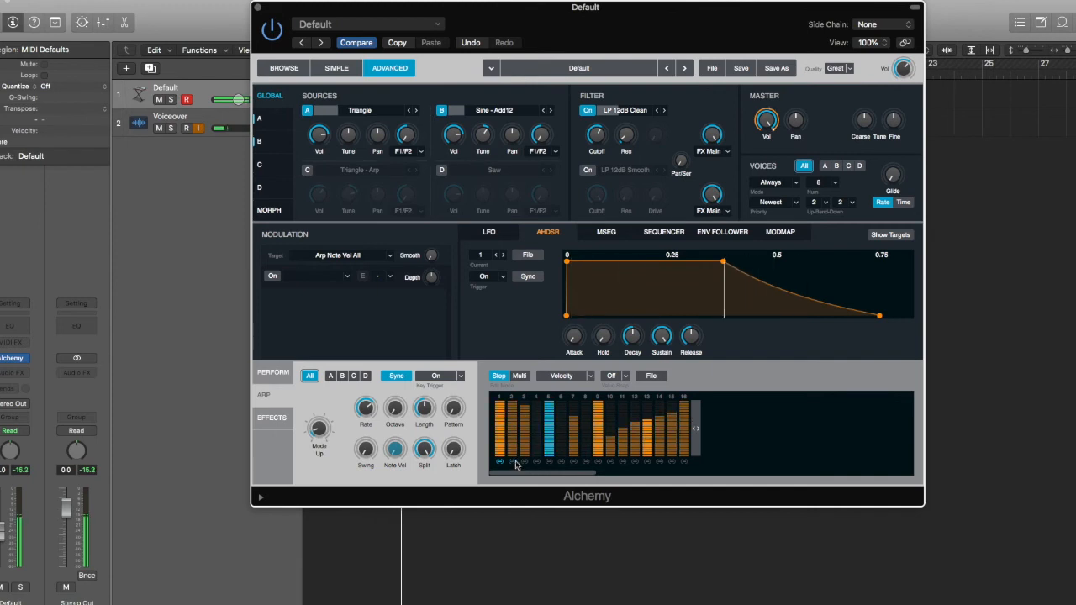
left_click(671, 462)
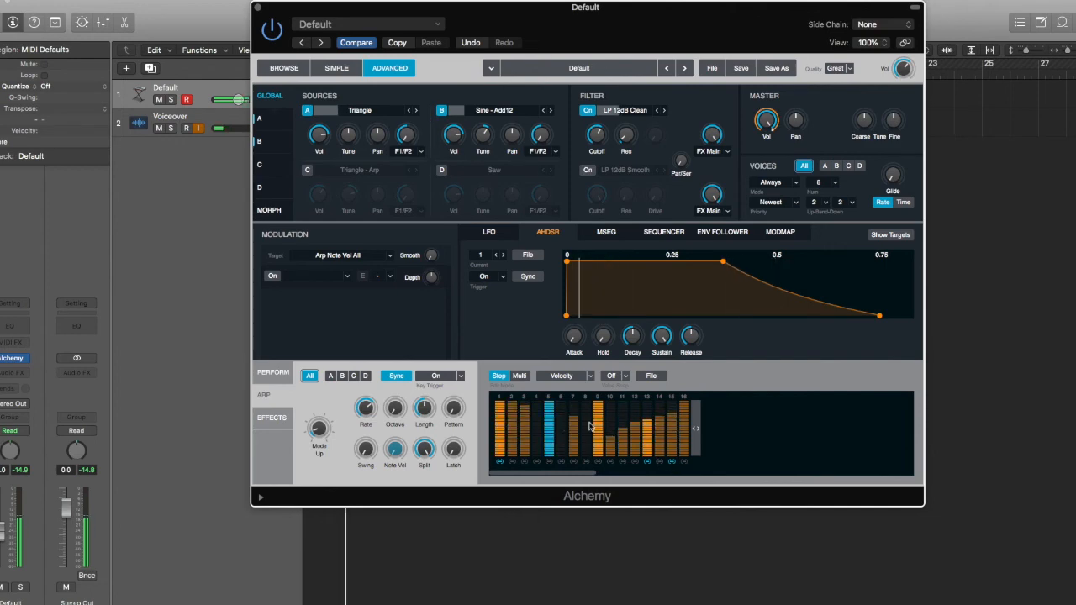
- Switch the arpeggiator's step lane to Tune, try pitch offsets on steps 1, 2, 3 and 13, and clear them all
left_click(591, 379)
left_click(575, 404)
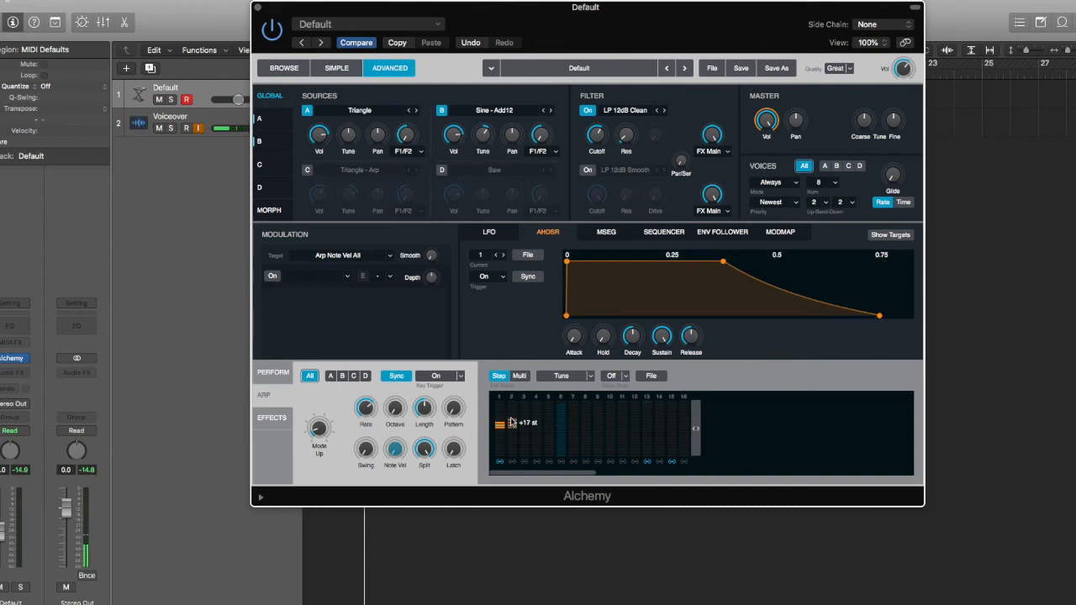
key("space")
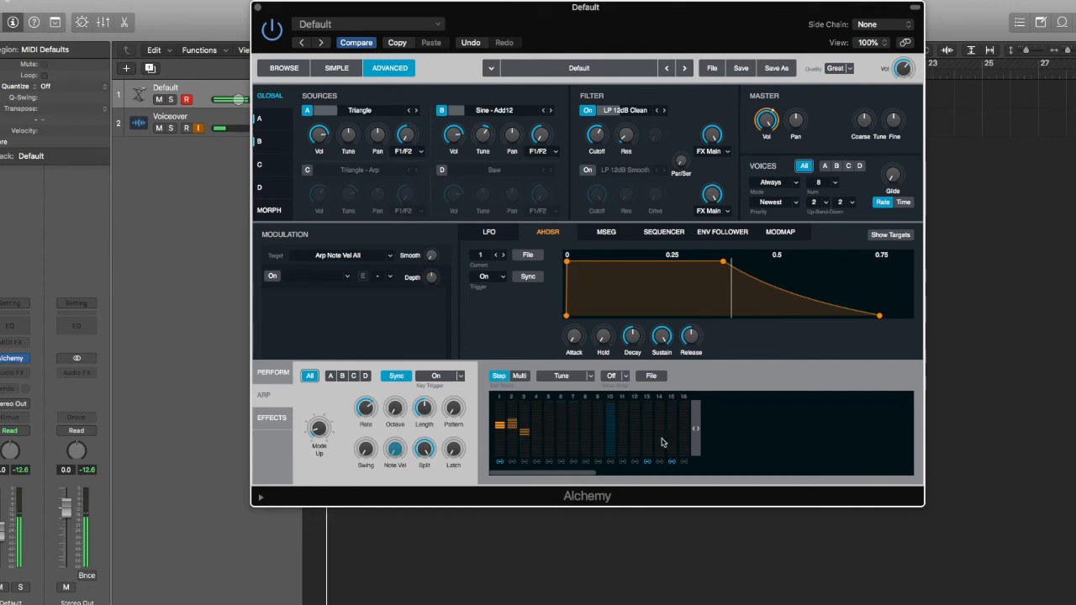
left_click_drag(651, 435, 648, 426)
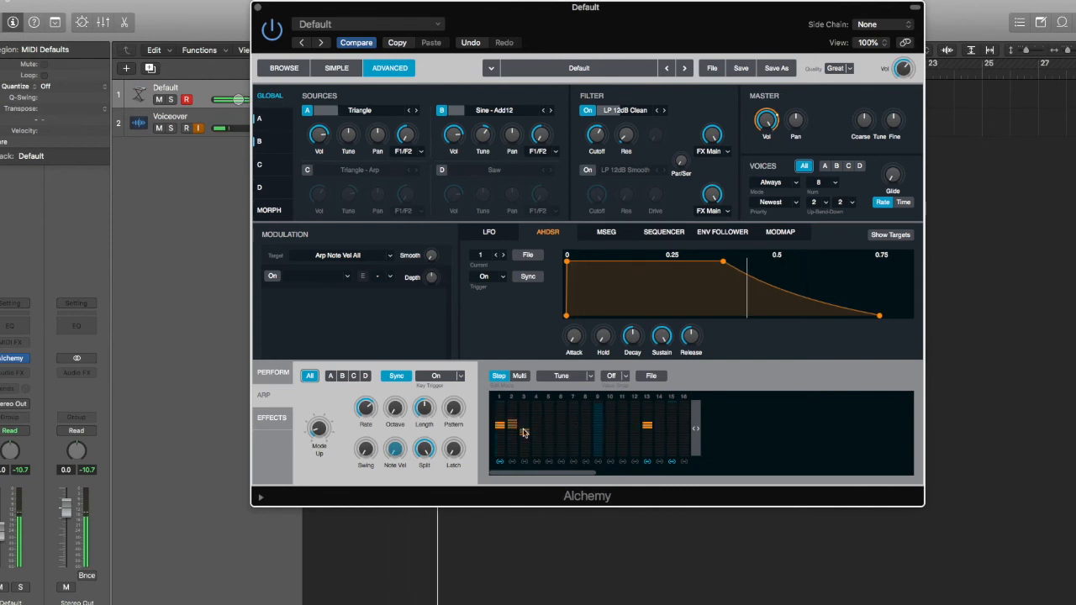
left_click_drag(523, 432, 523, 438)
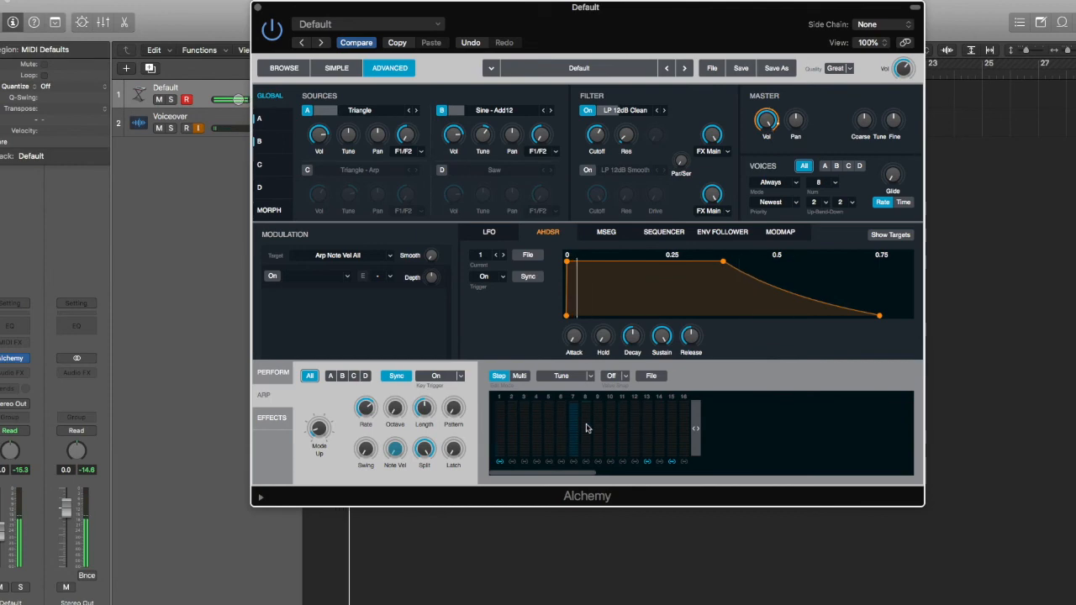
- Switch the arpeggiator's step lane to Pan and draw steps 1 to 7 alternating between full positive and full negative
left_click(590, 376)
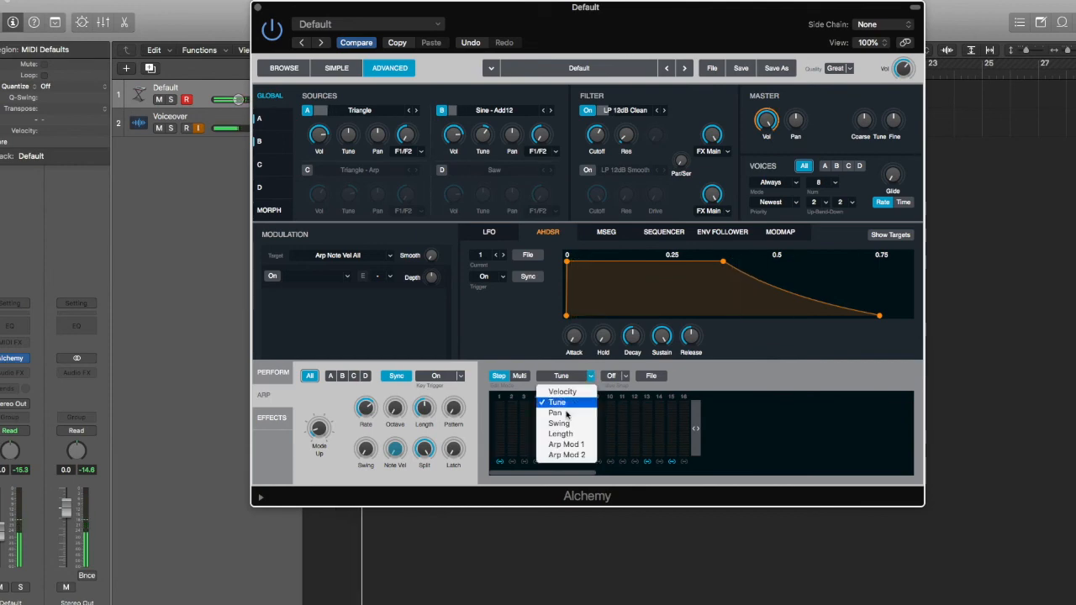
left_click(547, 411)
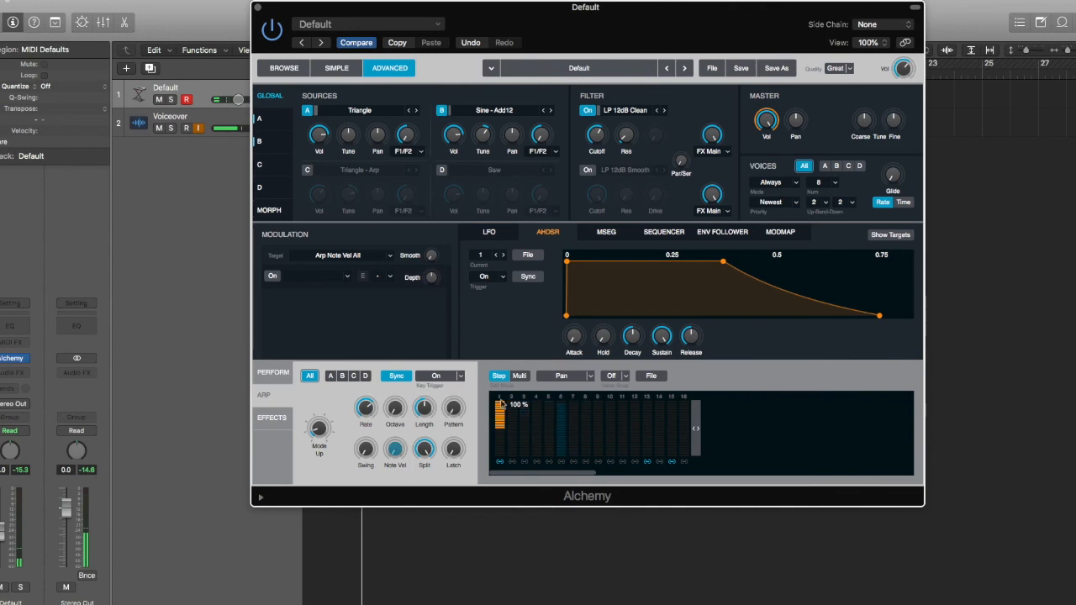
left_click_drag(525, 428, 540, 428)
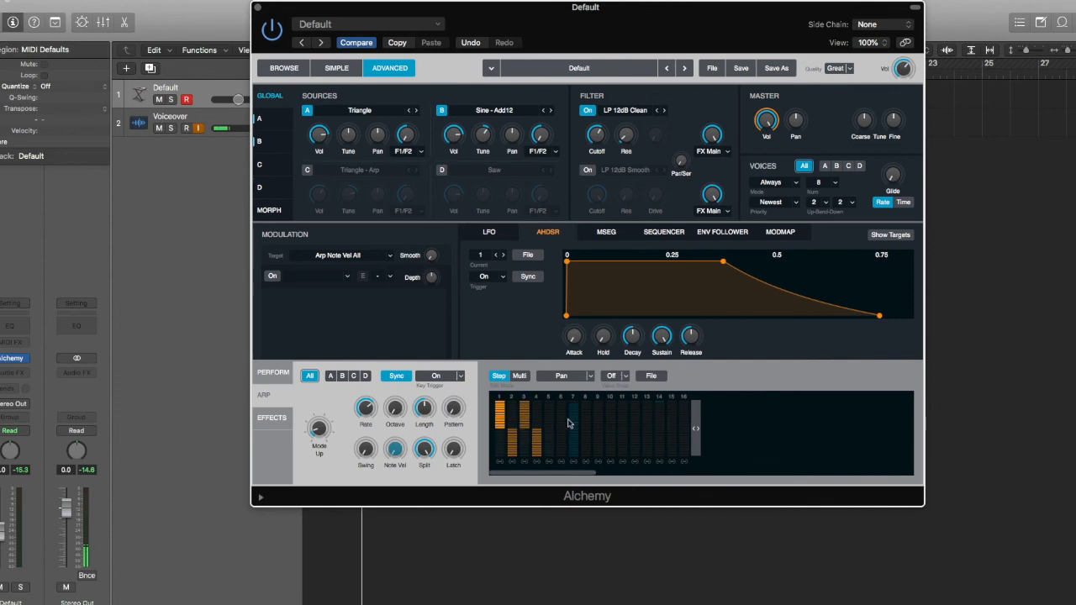
left_click_drag(562, 427, 562, 461)
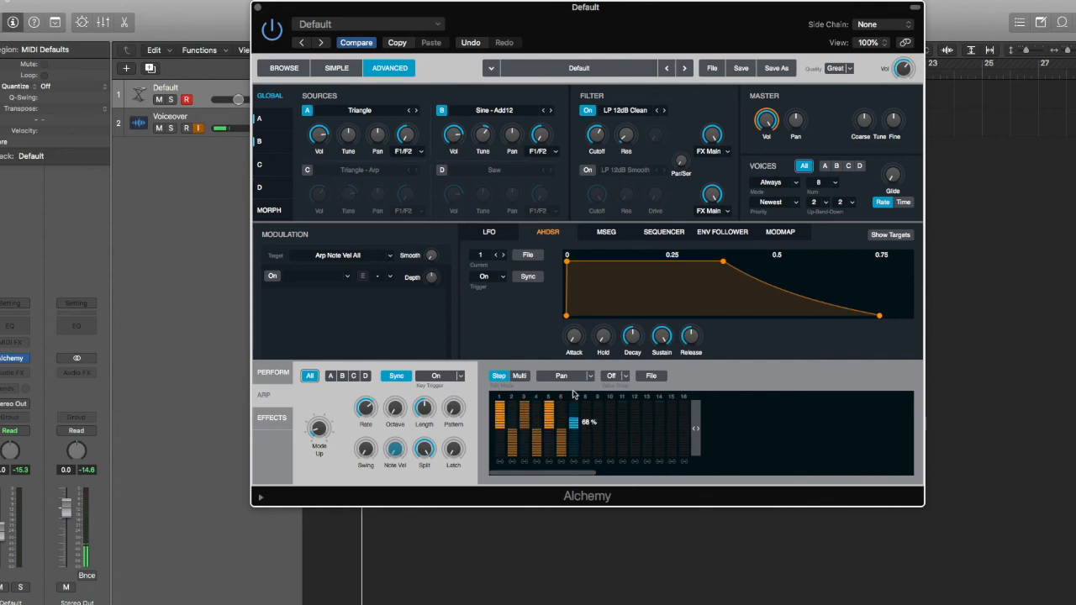
left_click_drag(573, 394, 574, 397)
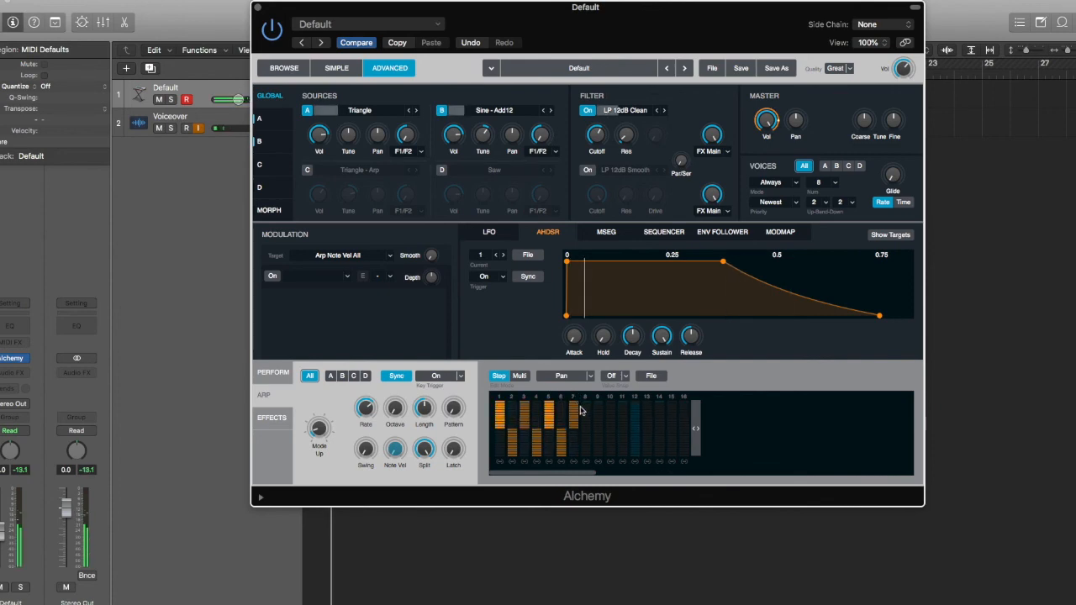
- Extend the pan offsets to steps 8, 9, 10 and 12, and redraw steps 1 to 9 as a ramp rising from full negative to full positive
left_click_drag(584, 422, 588, 472)
mouse_move(600, 425)
left_mouse_down()
mouse_move(603, 412)
mouse_move(615, 448)
mouse_move(632, 422)
left_mouse_up()
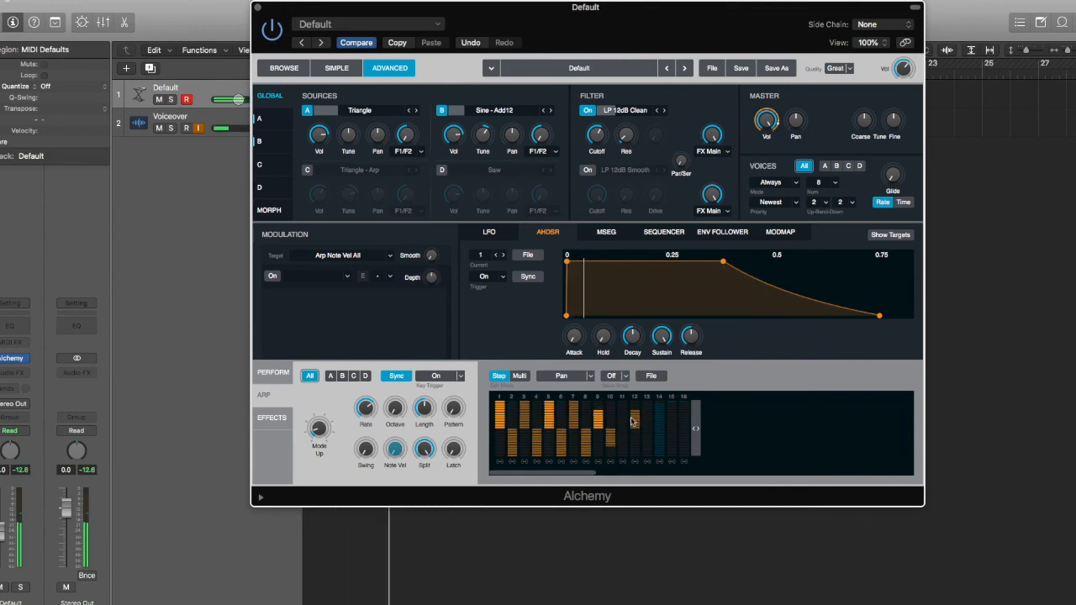
left_click_drag(501, 408, 503, 458)
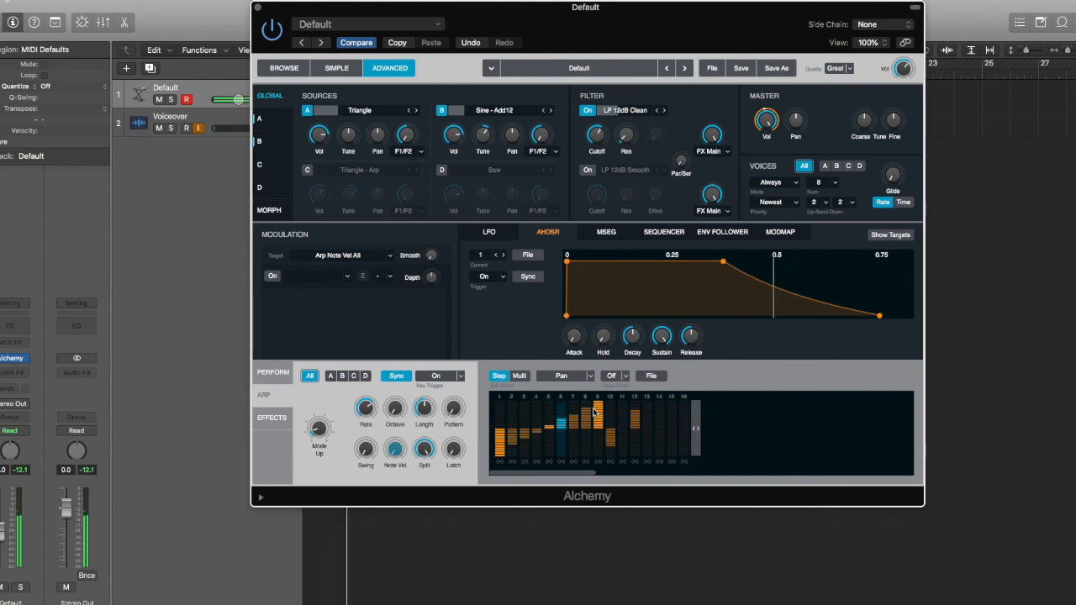
- Switch the pattern editor to Multi mode, and turn steps 2, 4, 6 and 8 off and back on
left_click(519, 377)
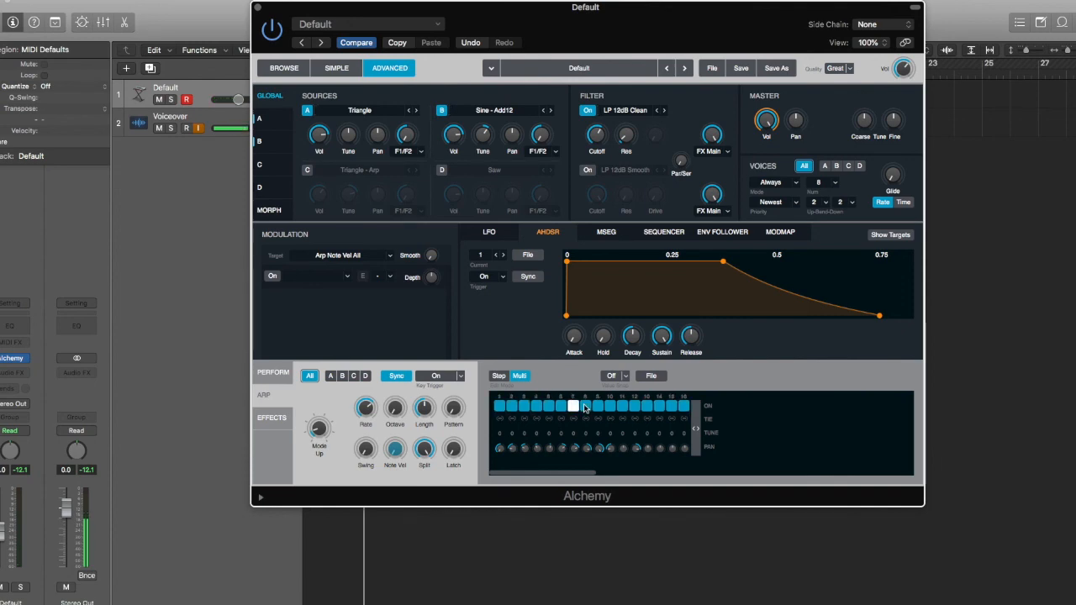
left_click(500, 408)
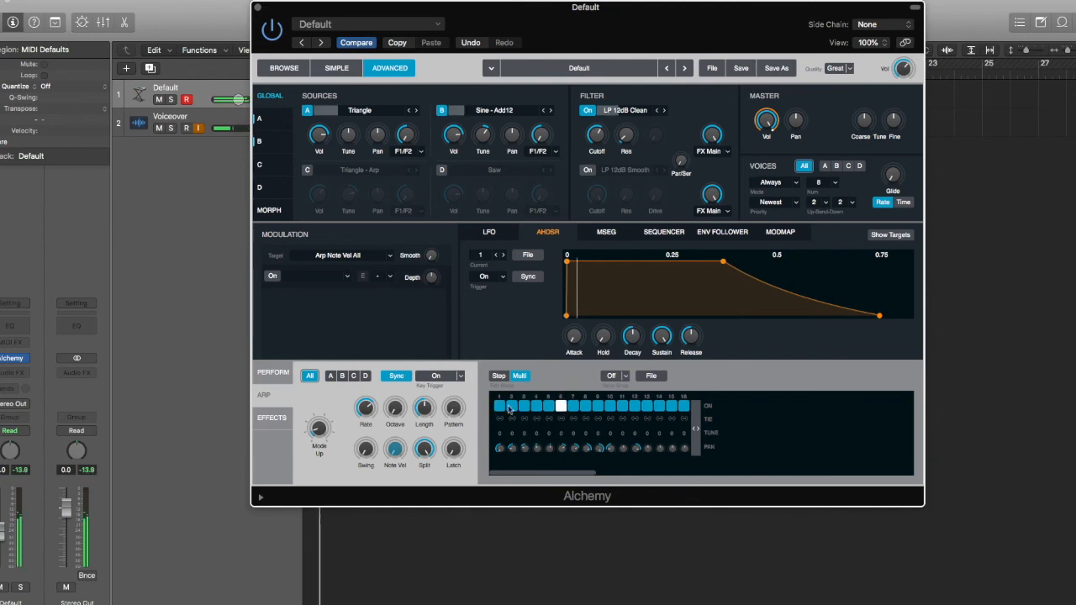
left_click(513, 409)
left_click(535, 409)
left_click(560, 409)
left_click(584, 409)
left_click(584, 408)
left_click(560, 409)
left_click(537, 406)
left_click(512, 406)
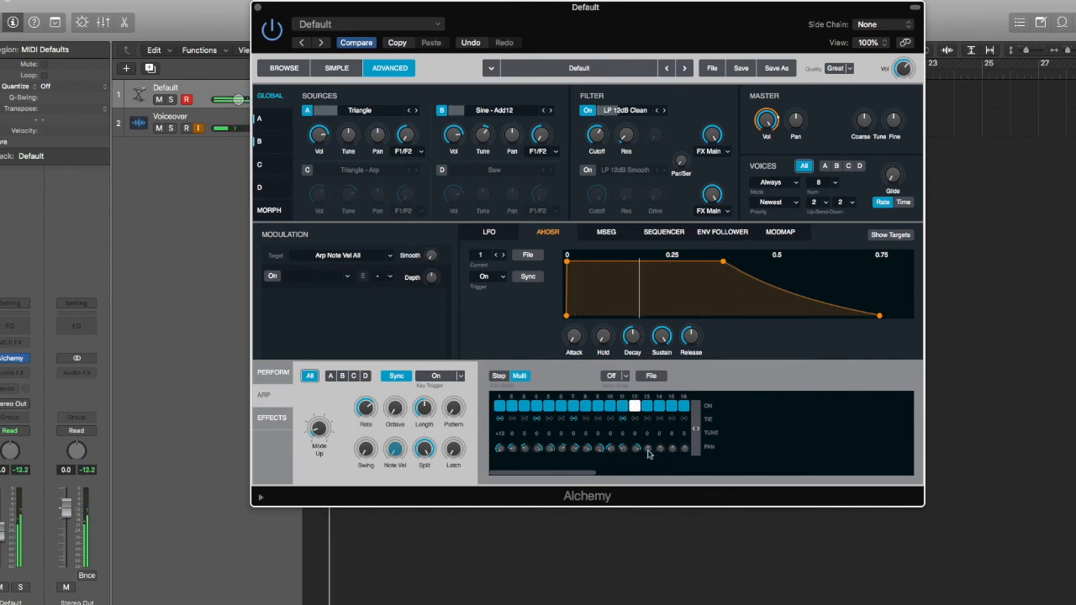
- Set the arpeggiator's Mode to Chord and turn Length down to its minimum
left_click_drag(318, 411, 333, 272)
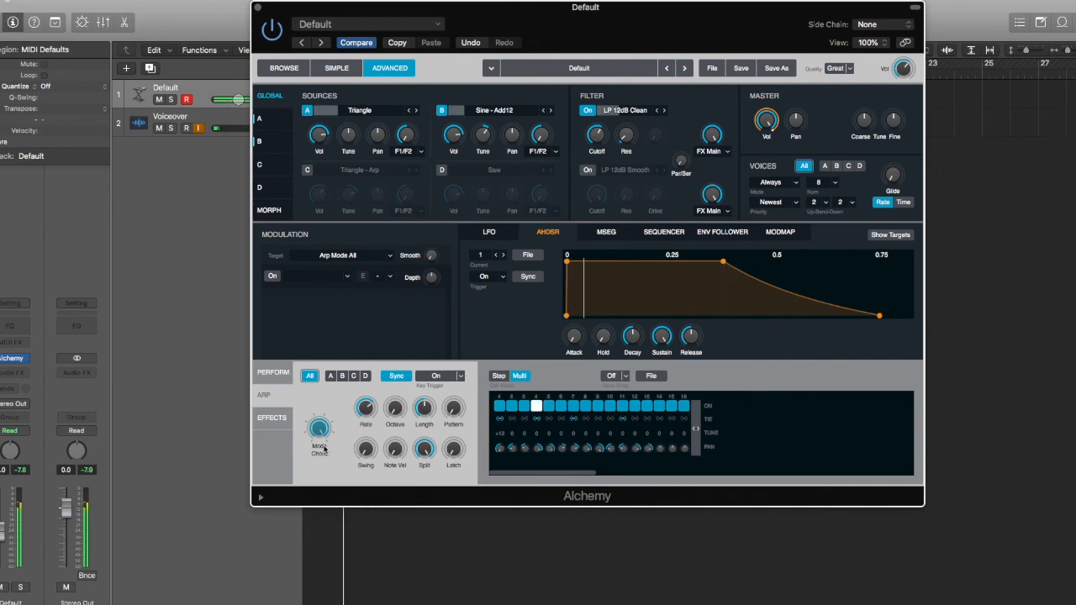
left_click_drag(425, 408, 413, 474)
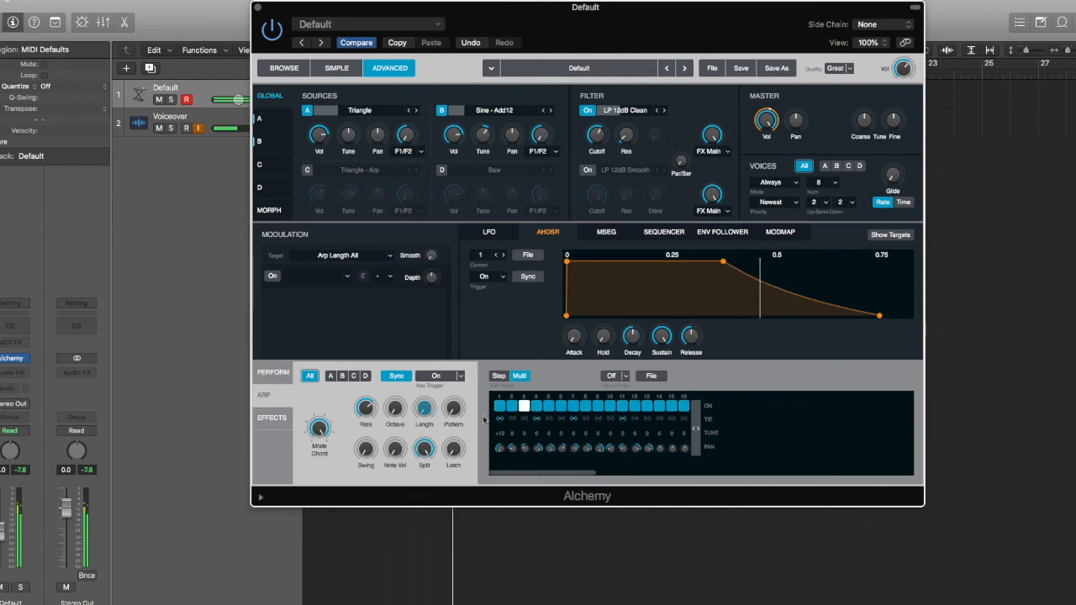
- Clear the arpeggiator's step pattern and randomize it
left_click(651, 377)
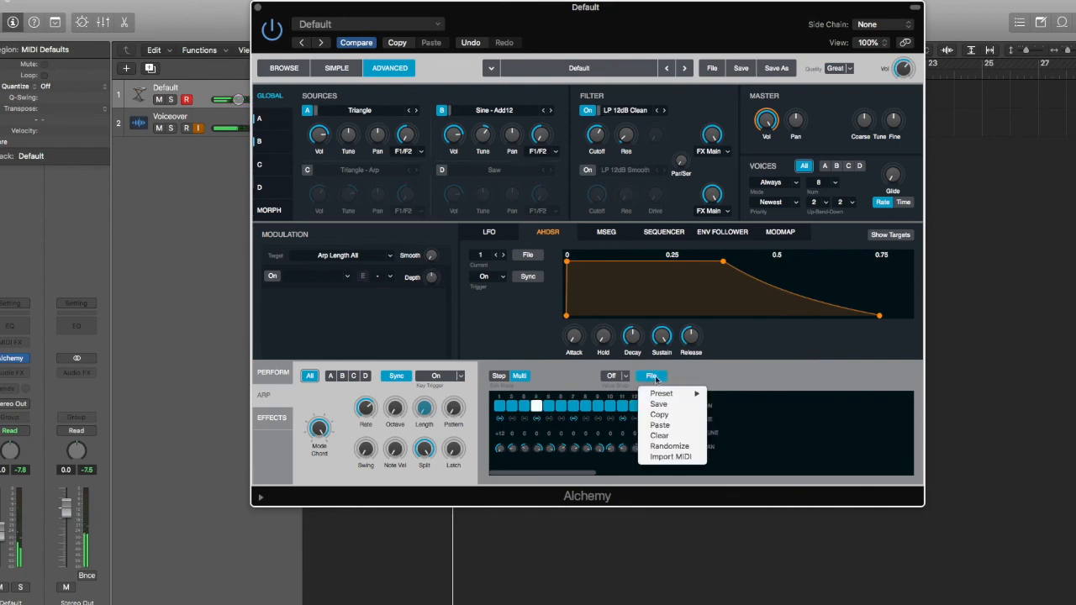
left_click(658, 436)
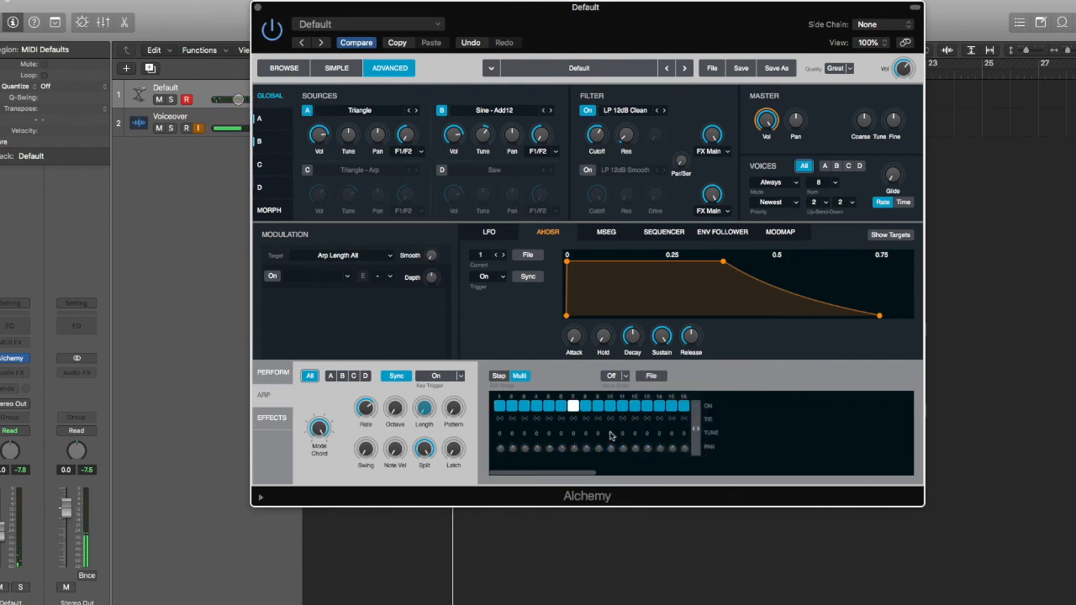
left_click(663, 380)
left_click(664, 446)
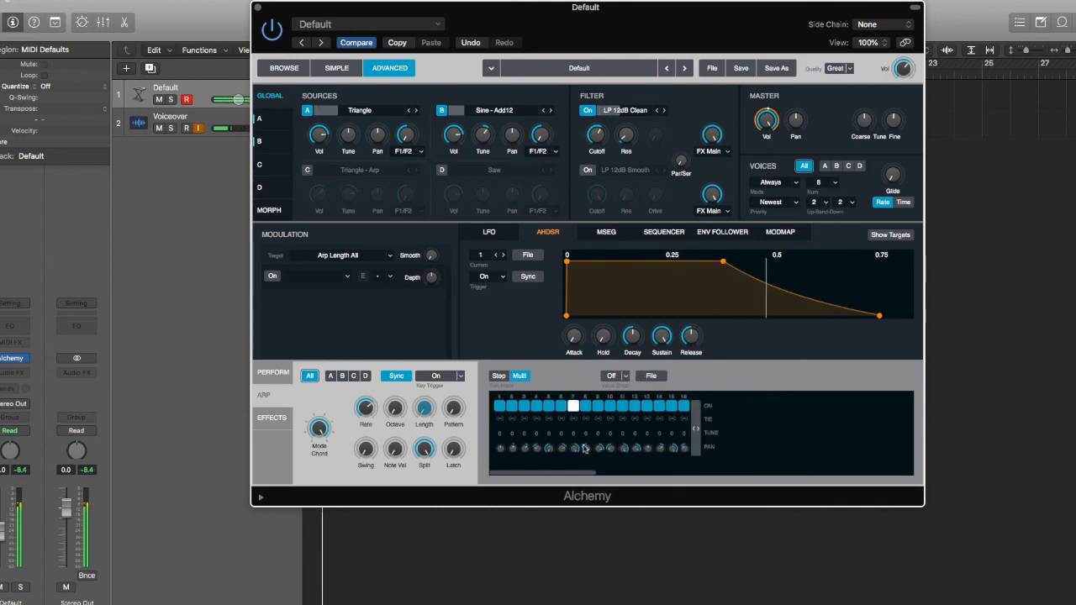
- Load the Syncopated preset into the arpeggiator's step pattern
left_click(651, 375)
mouse_move(668, 398)
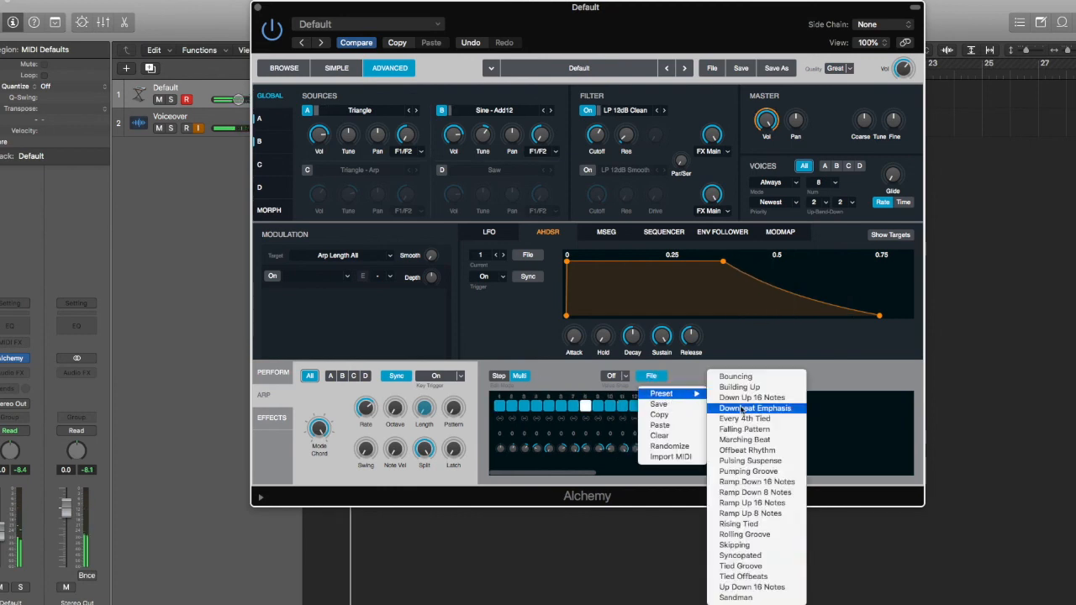
left_click(740, 555)
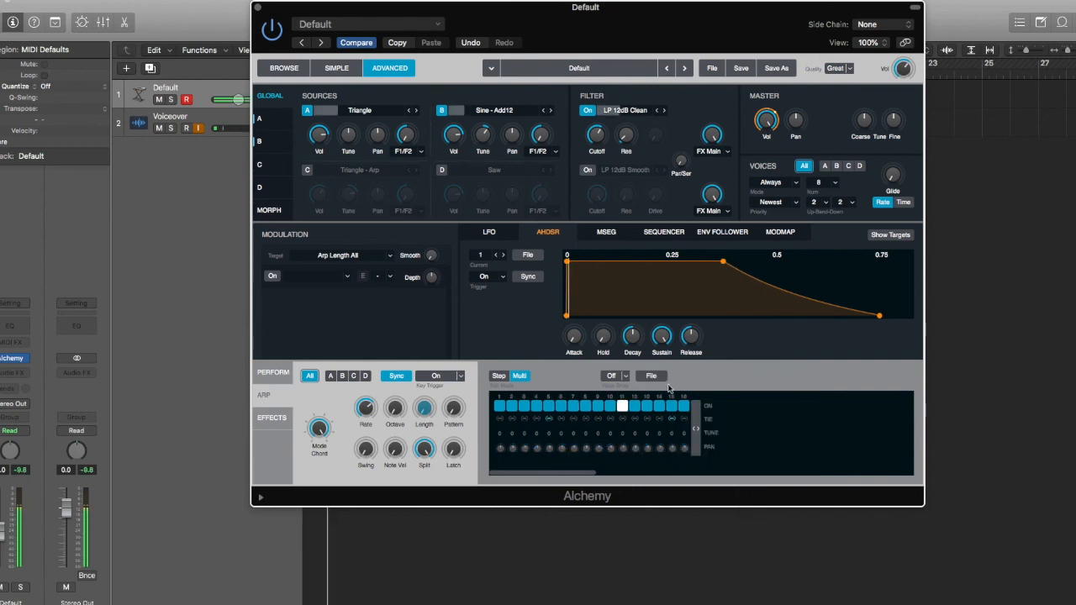